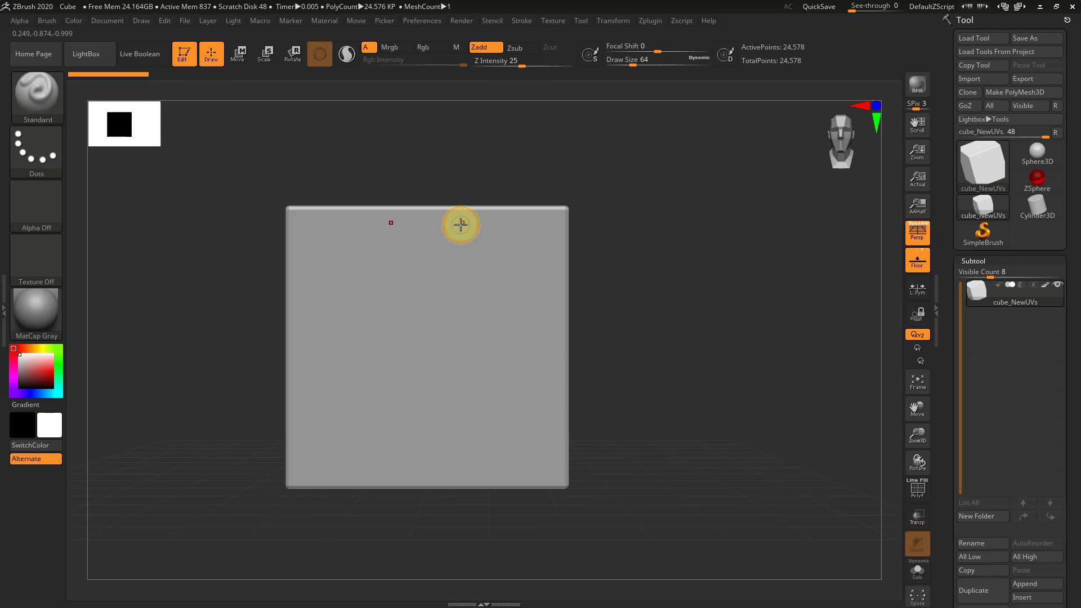
Load the AK_HardSurface_03.ZSL Spotlight file from the Spotlight library in LightBox
left_click(556, 21)
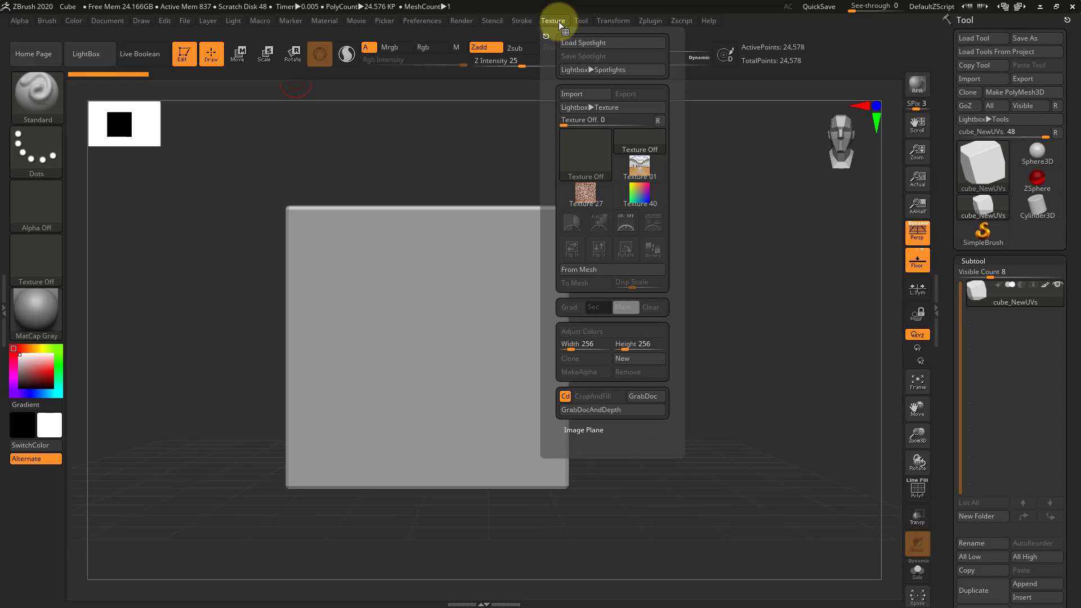
left_click(557, 22)
left_click(554, 21)
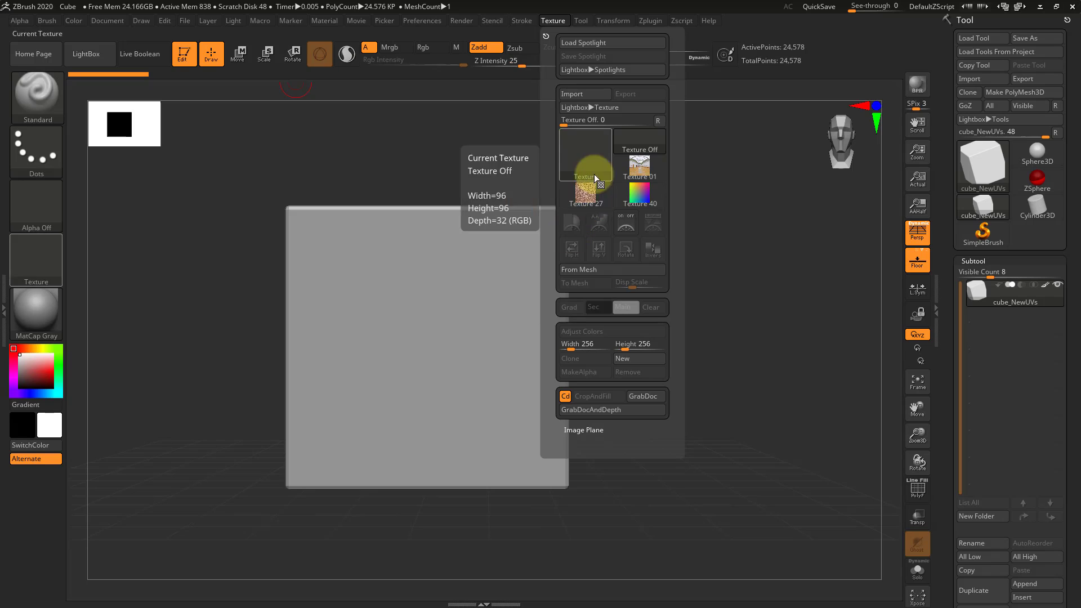
mouse_move(601, 194)
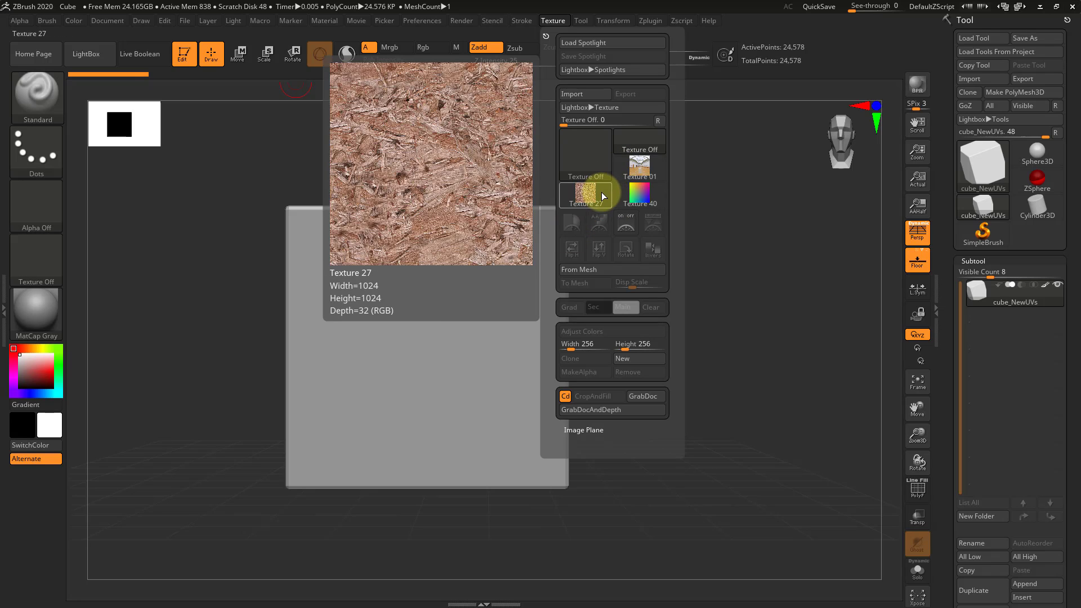
mouse_move(644, 169)
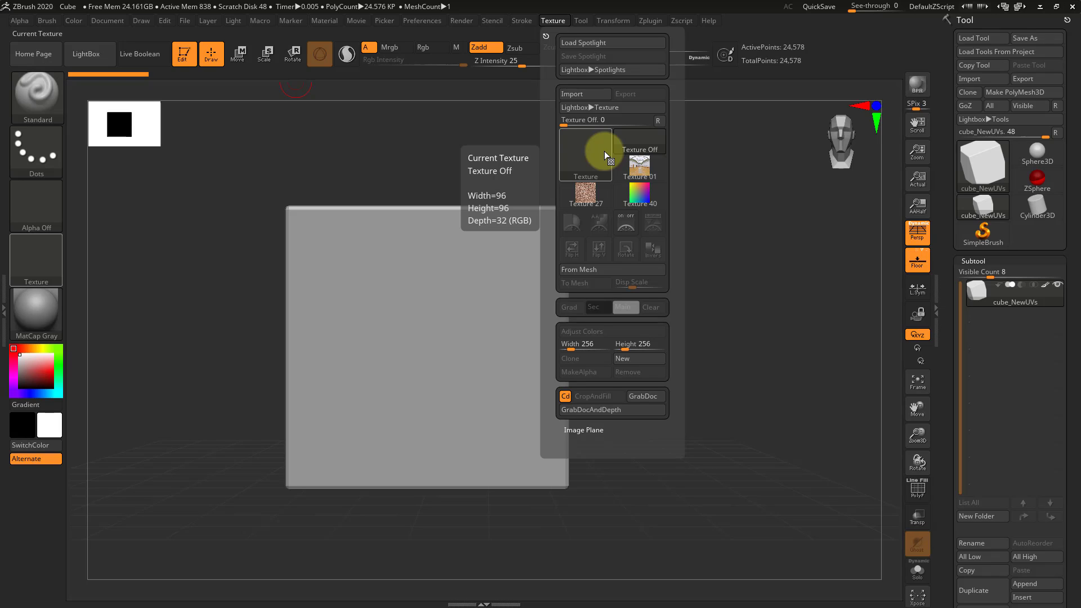
left_click(606, 71)
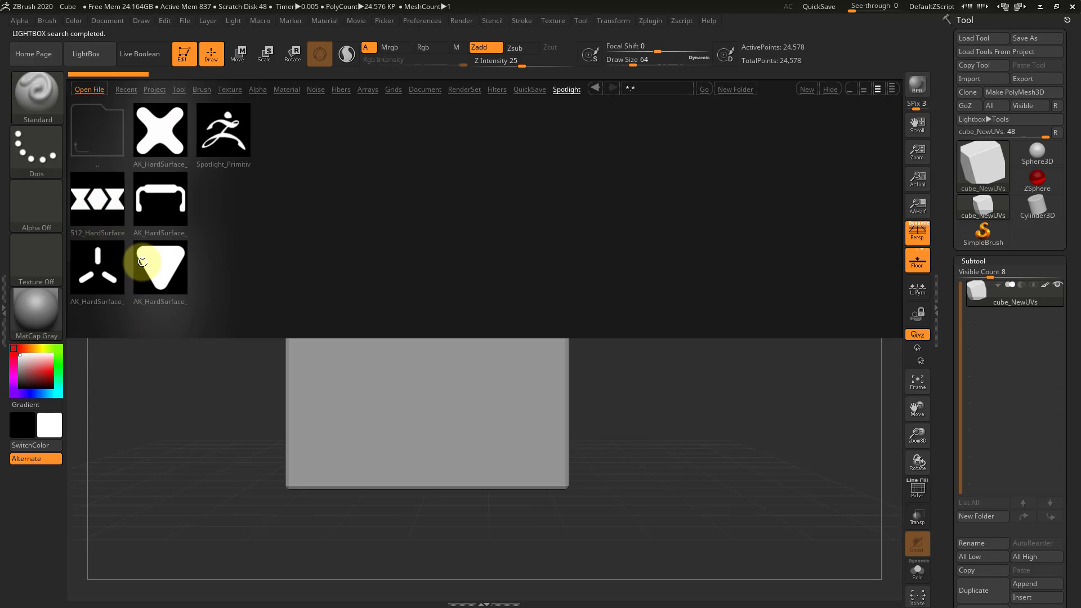
left_click(158, 202)
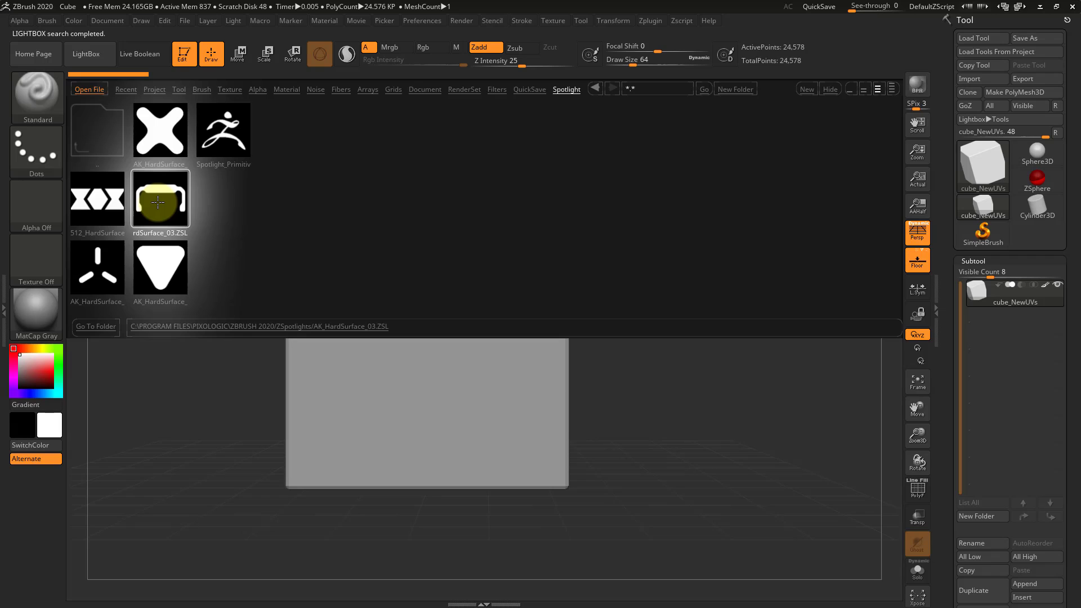
double_click(158, 202)
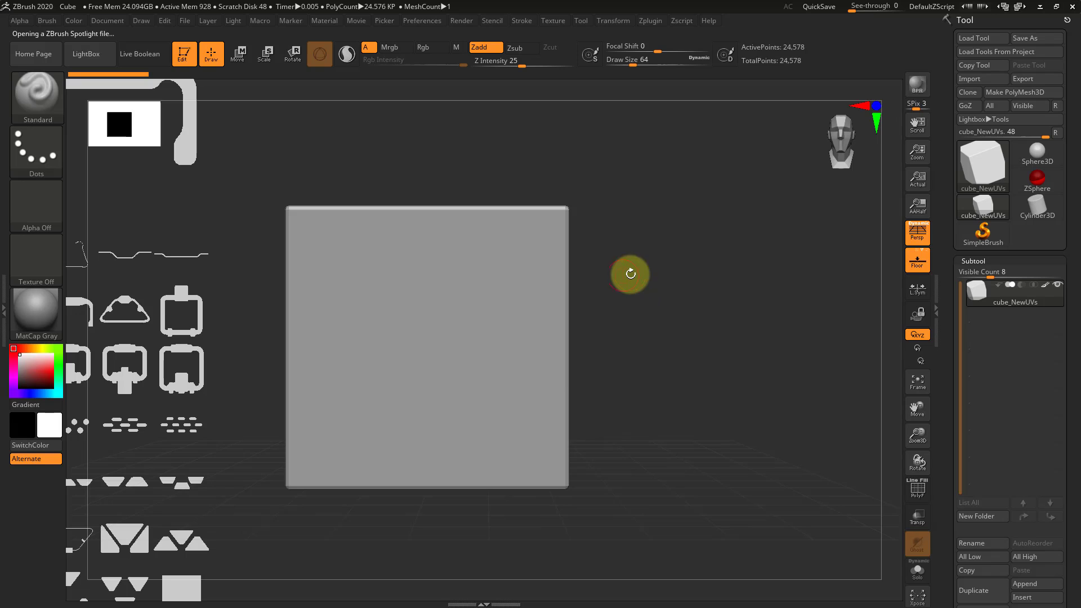
Turn on Spotlight editing and reposition the dial several times on the empty canvas beside the cube
left_click_drag(630, 273, 572, 313)
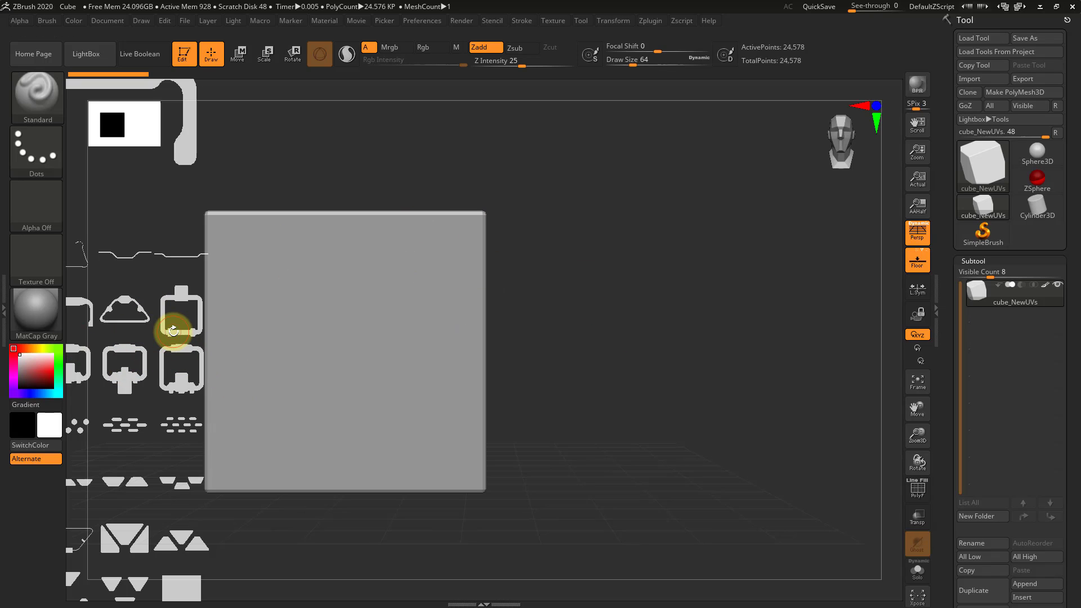
left_click_drag(594, 364, 615, 354, "alt")
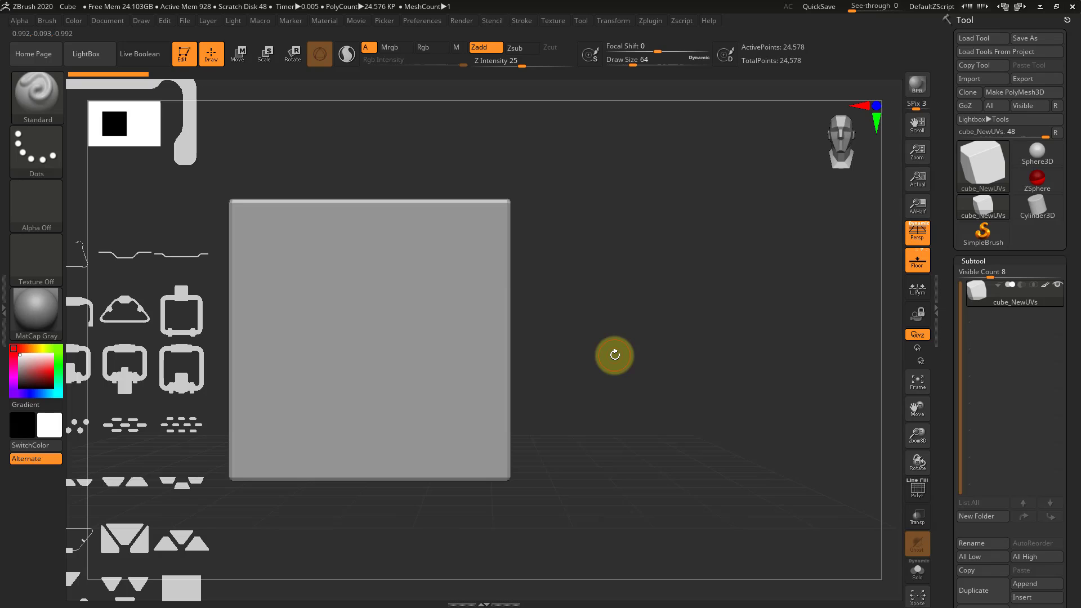
key("shift+z")
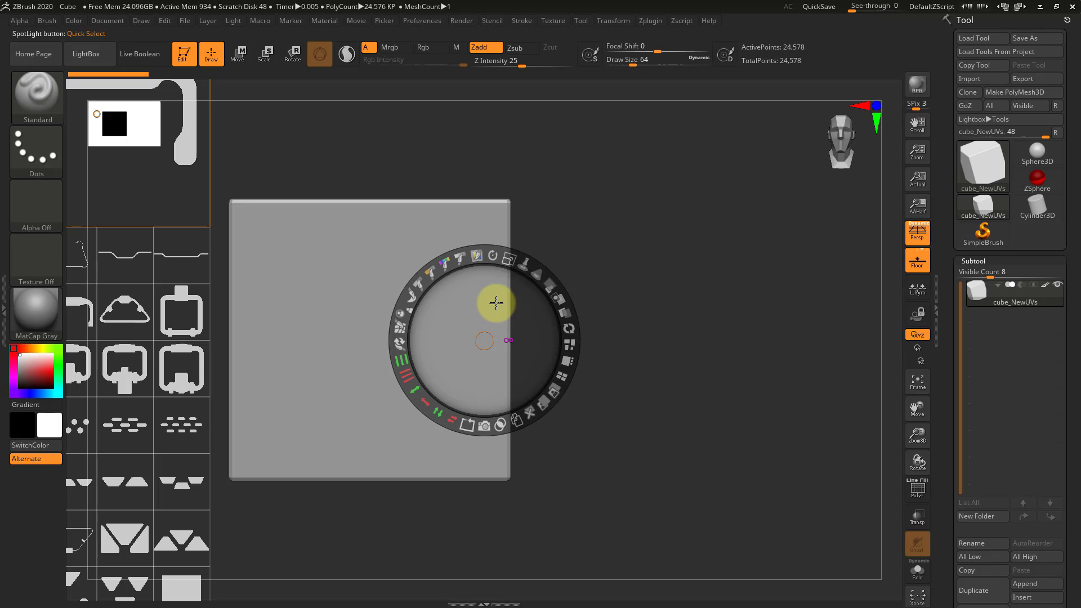
left_click(756, 203)
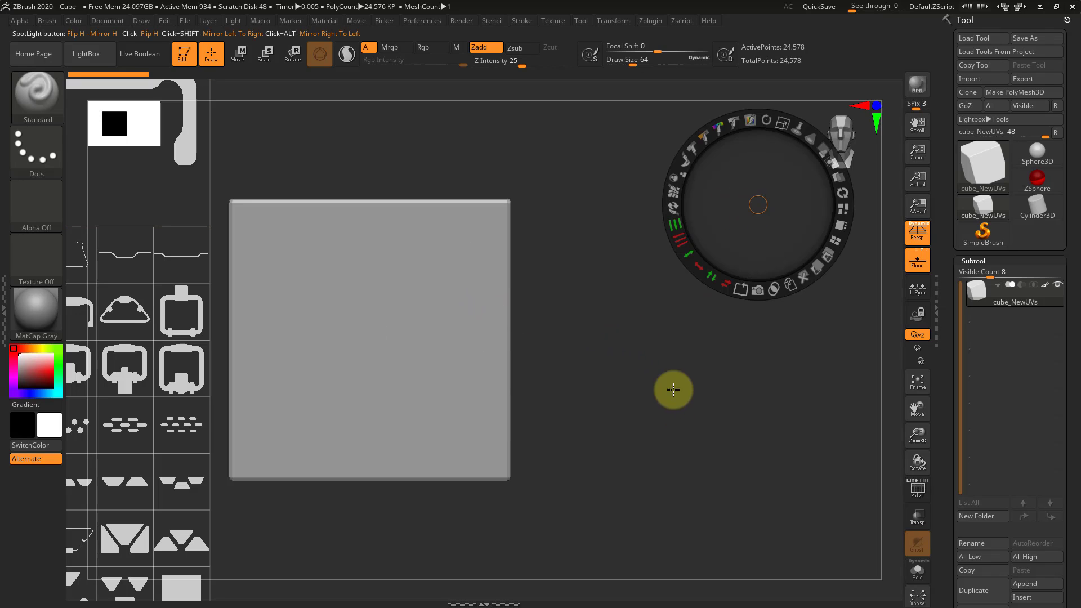
left_click(671, 415)
left_click(546, 161)
left_click(779, 258)
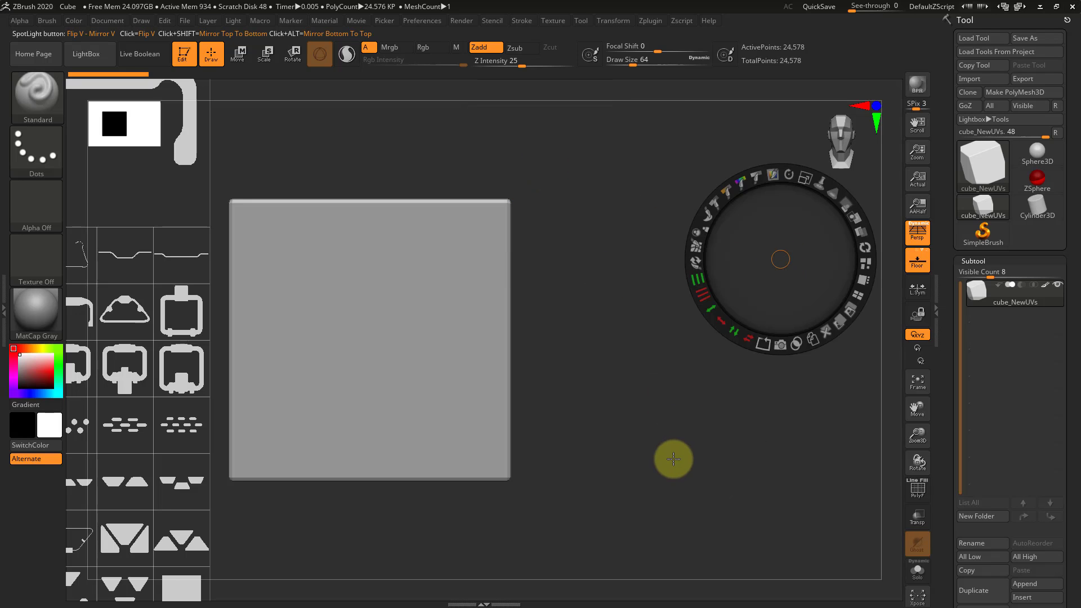
left_click(673, 458)
left_click(692, 234)
left_click(607, 409)
left_click(791, 297)
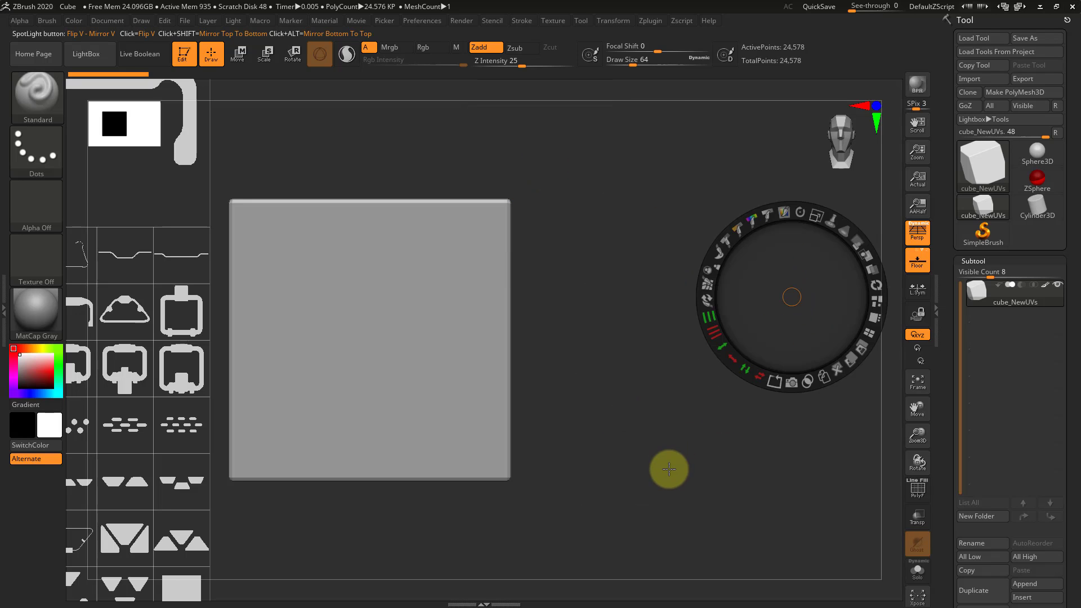
left_click(669, 469)
left_click(675, 224)
Scale down the whole Spotlight image sheet and place it beside the cube so every shape fits on the canvas
left_click_drag(586, 380, 696, 312)
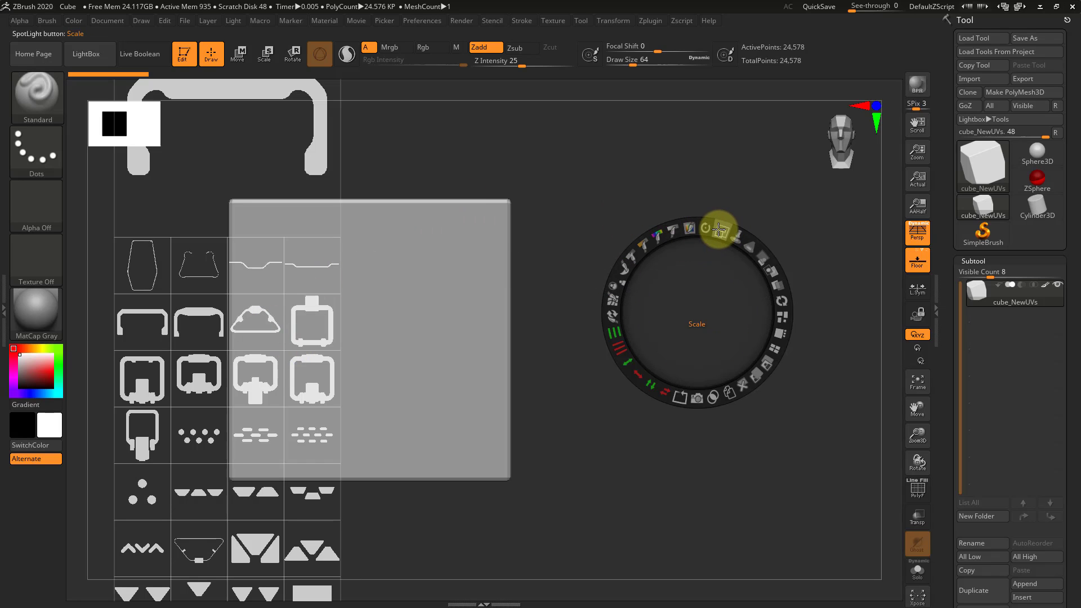
left_click_drag(719, 229, 670, 234)
left_click_drag(680, 280, 436, 301)
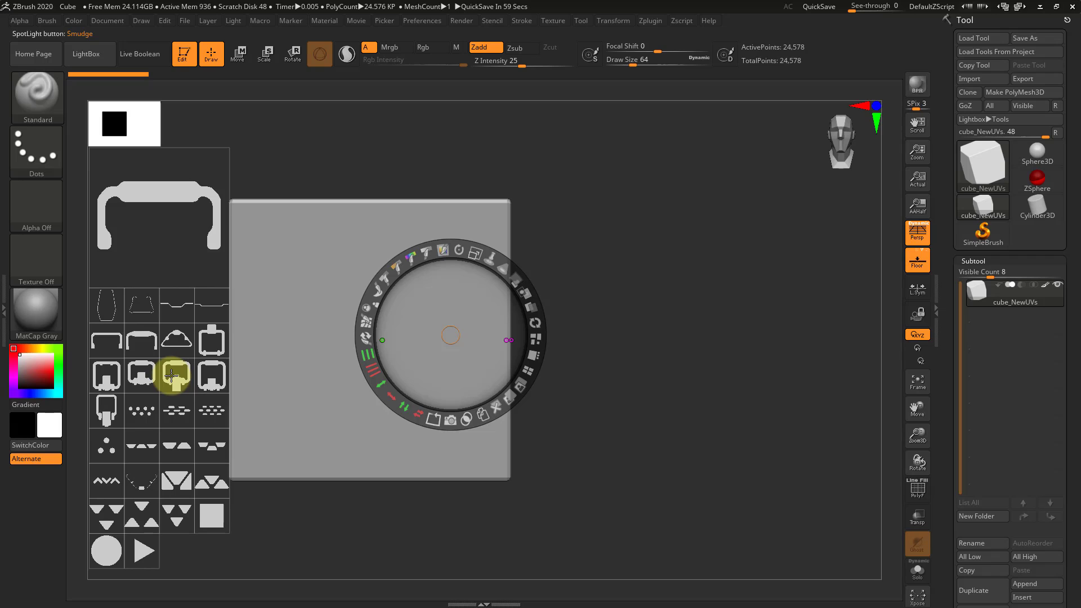
Place the Spotlight dial over several different shapes in the image sheet
left_click(209, 341)
left_click(198, 475)
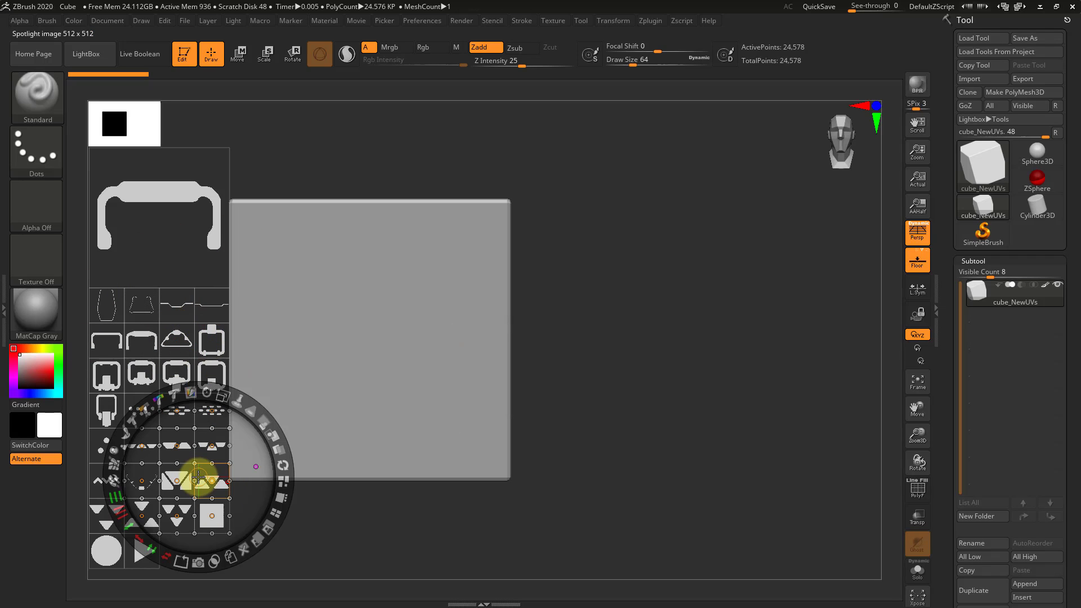
left_click(120, 298)
left_click(229, 237)
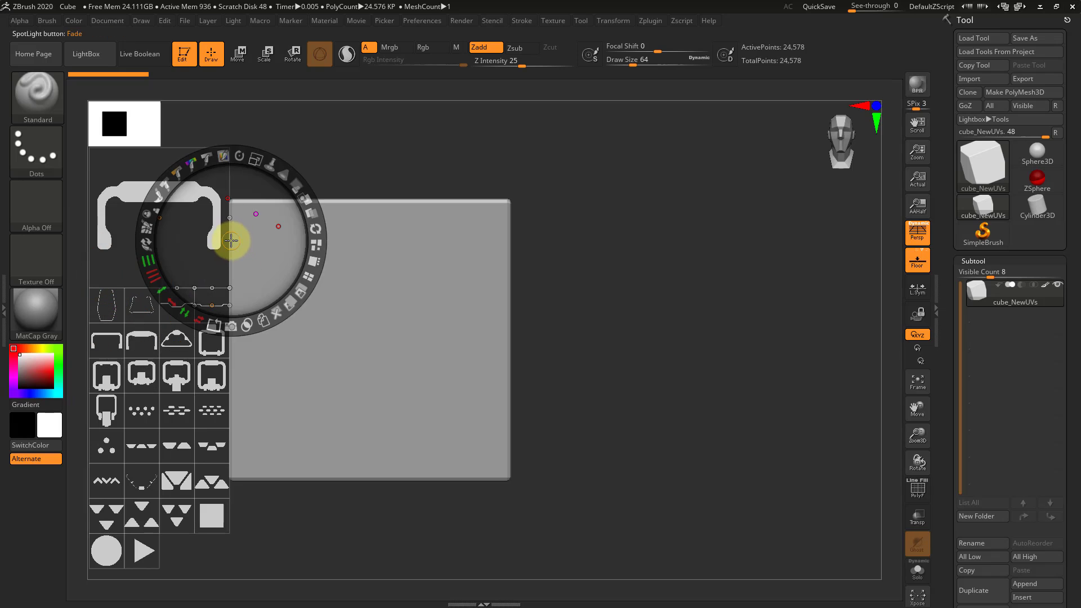
left_click(204, 409)
left_click(143, 511)
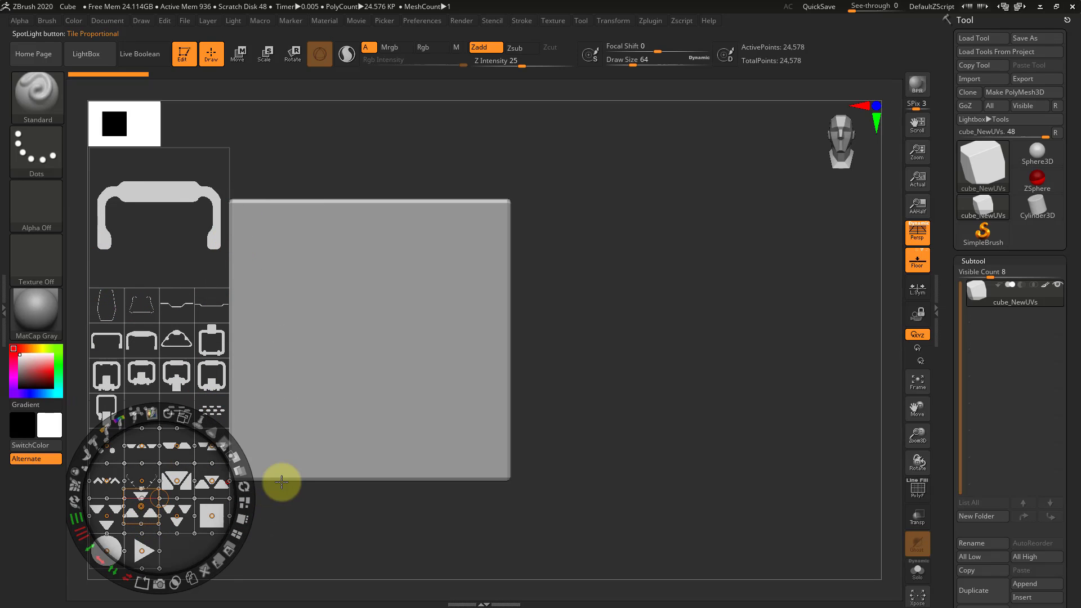
Try moving the square image out of its place in the sheet, undoing each move
left_click(212, 520)
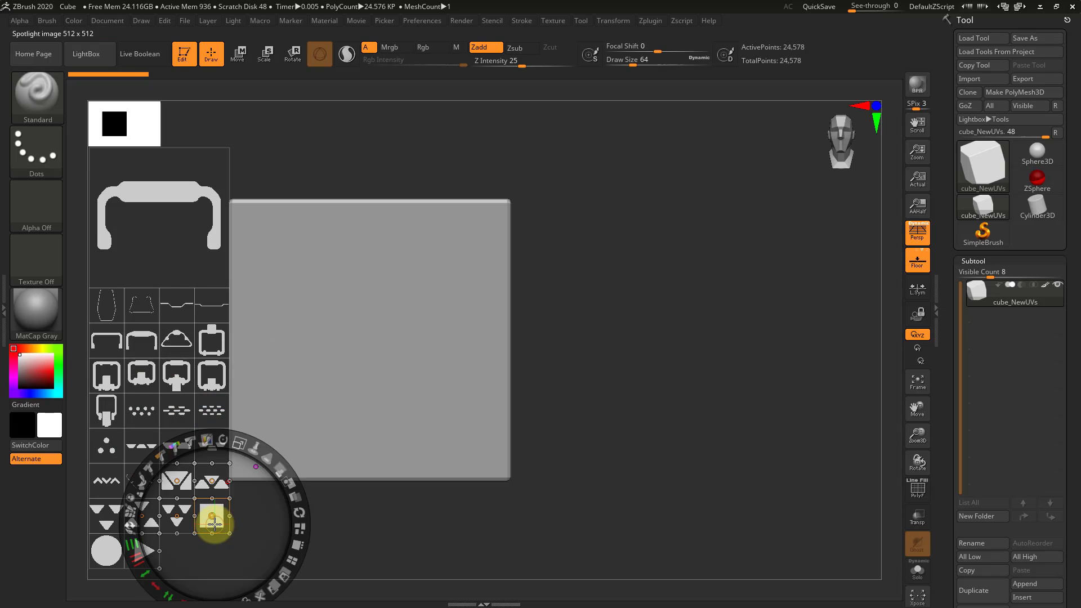
left_click_drag(250, 518, 661, 374)
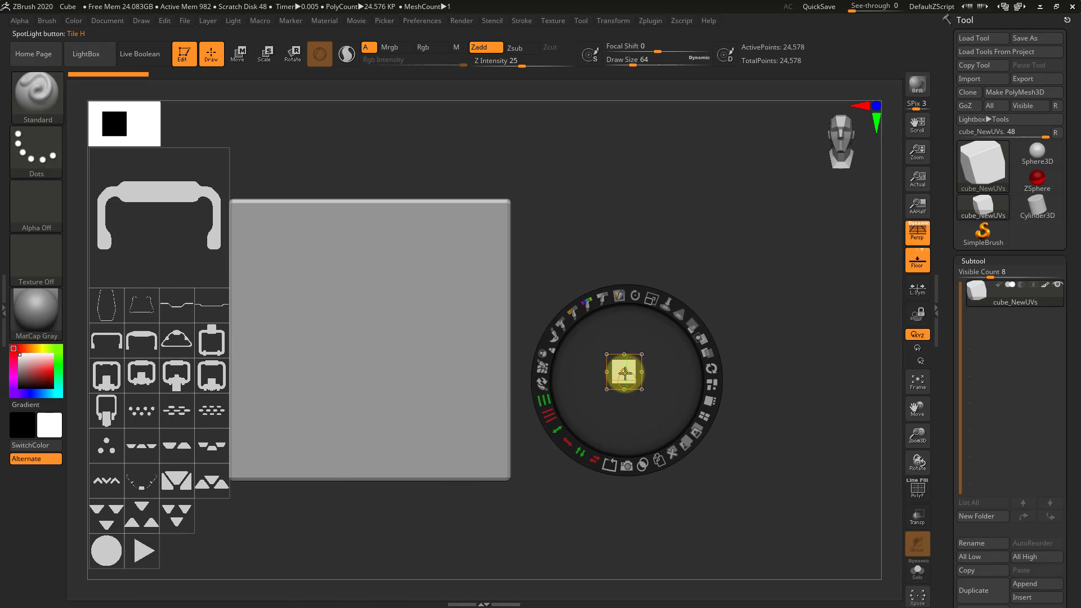
key("ctrl+z")
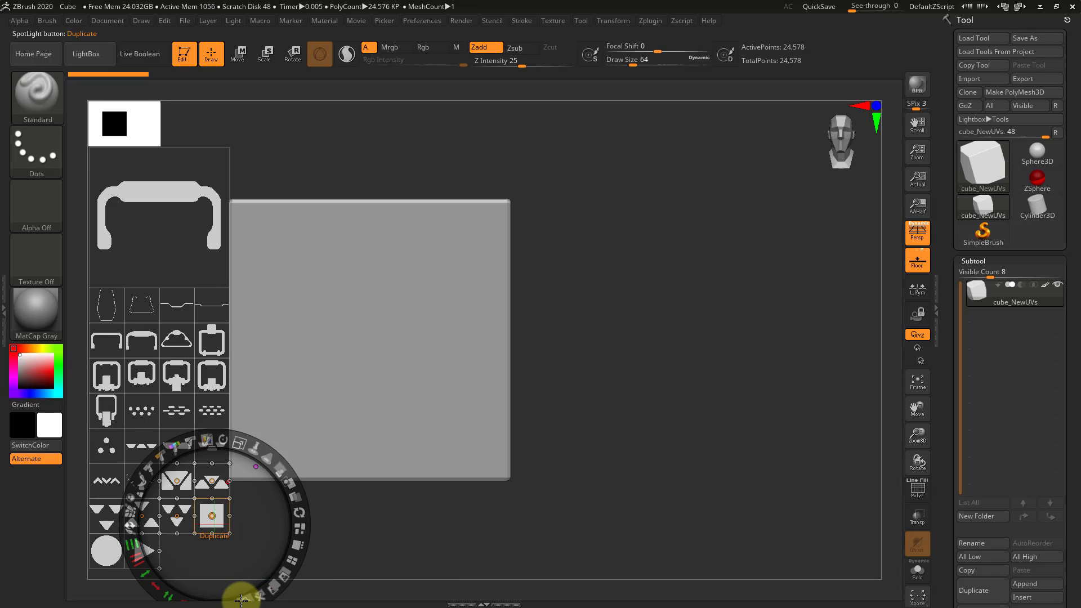
left_click(206, 227)
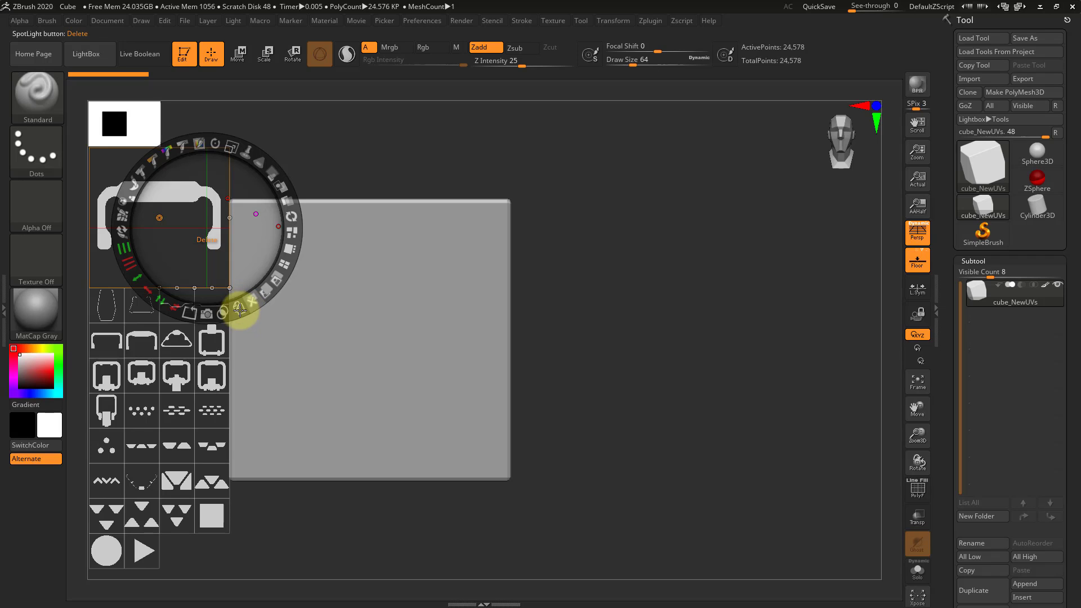
left_click(220, 527)
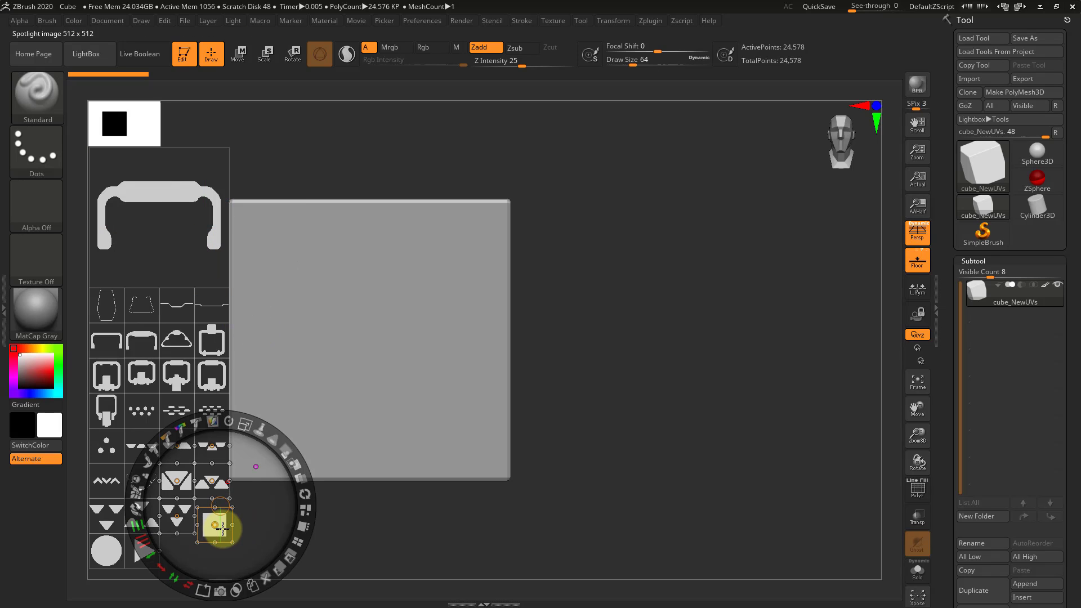
key("ctrl+z")
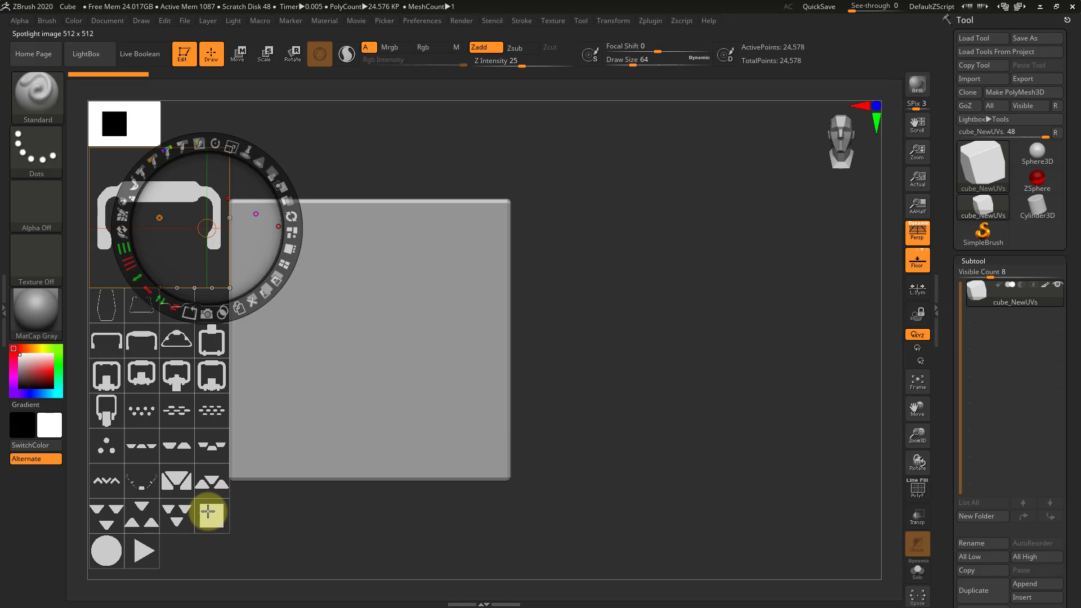
Duplicate the square image and move the copy onto the empty canvas beside the cube, with the dial centred on it
left_click(207, 511)
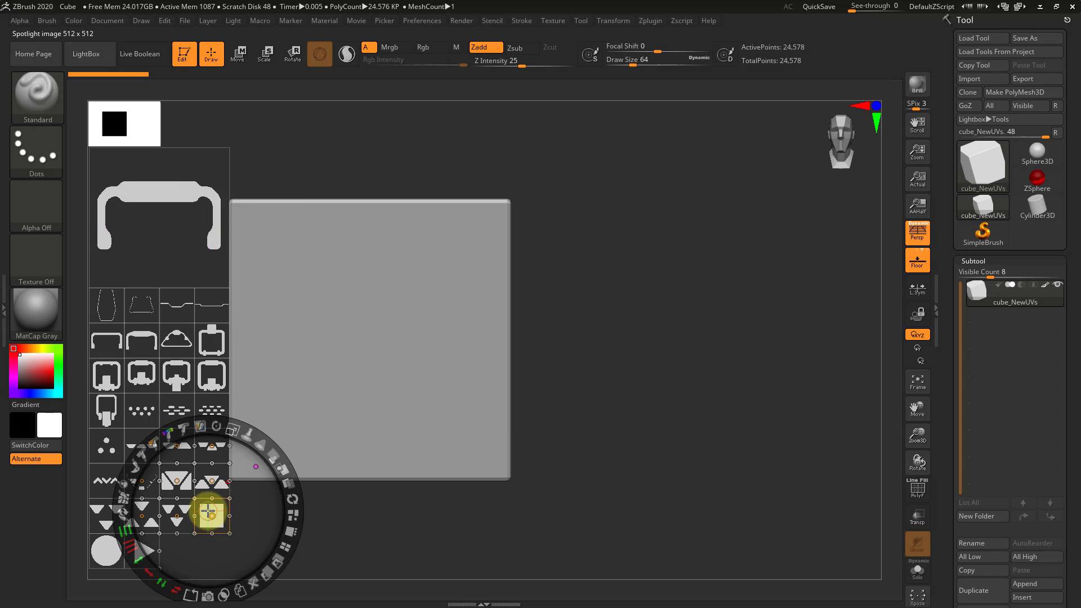
left_click(238, 588)
left_click_drag(231, 516, 649, 295)
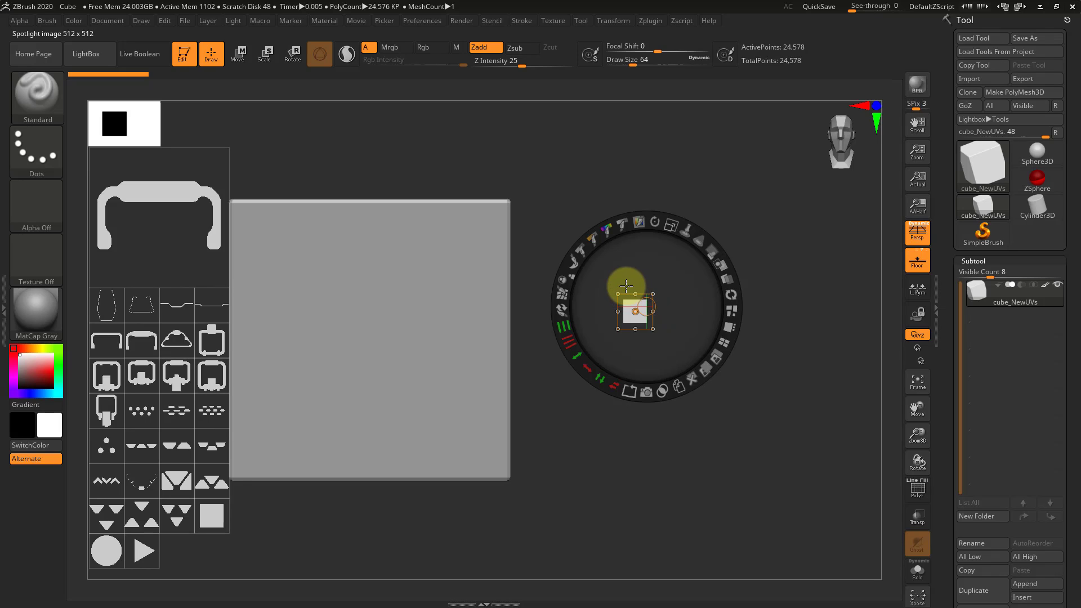
left_click_drag(651, 302, 656, 306)
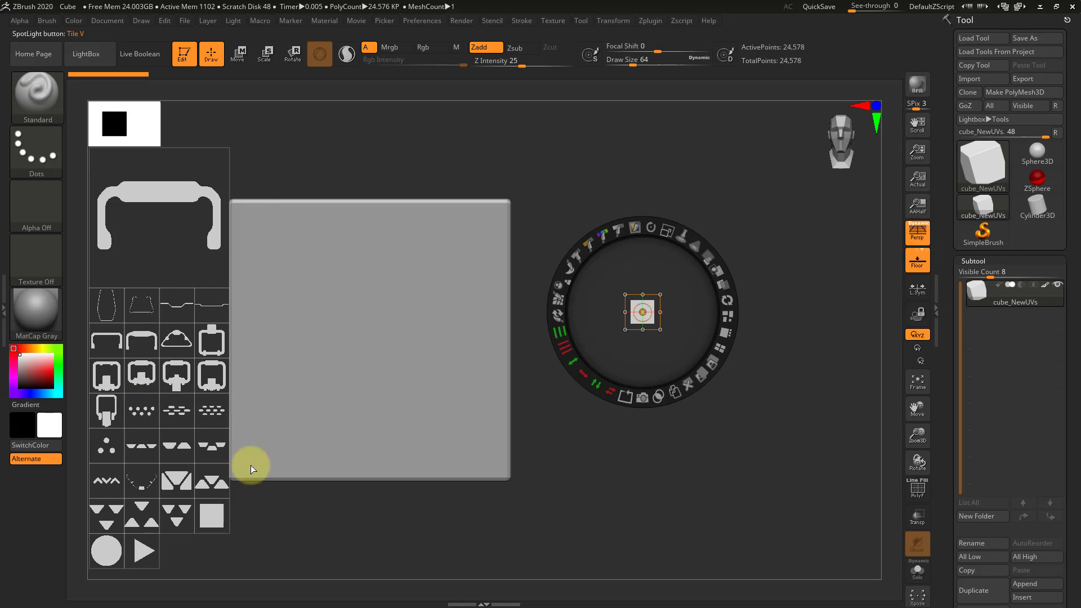
Stretch the duplicated square vertically and horizontally into a wide rectangle
mouse_move(664, 298)
left_mouse_down()
mouse_move(657, 293)
mouse_move(690, 238)
mouse_move(654, 317)
mouse_move(666, 260)
mouse_move(655, 318)
mouse_move(648, 308)
mouse_move(657, 382)
mouse_move(622, 327)
mouse_move(644, 340)
mouse_move(645, 328)
left_mouse_up()
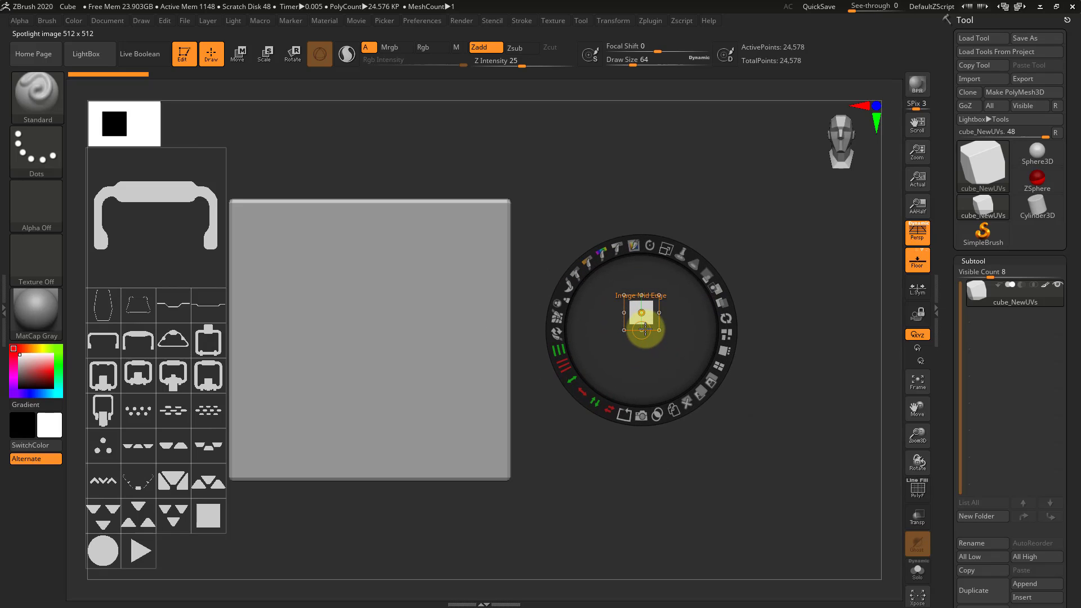
key("ctrl")
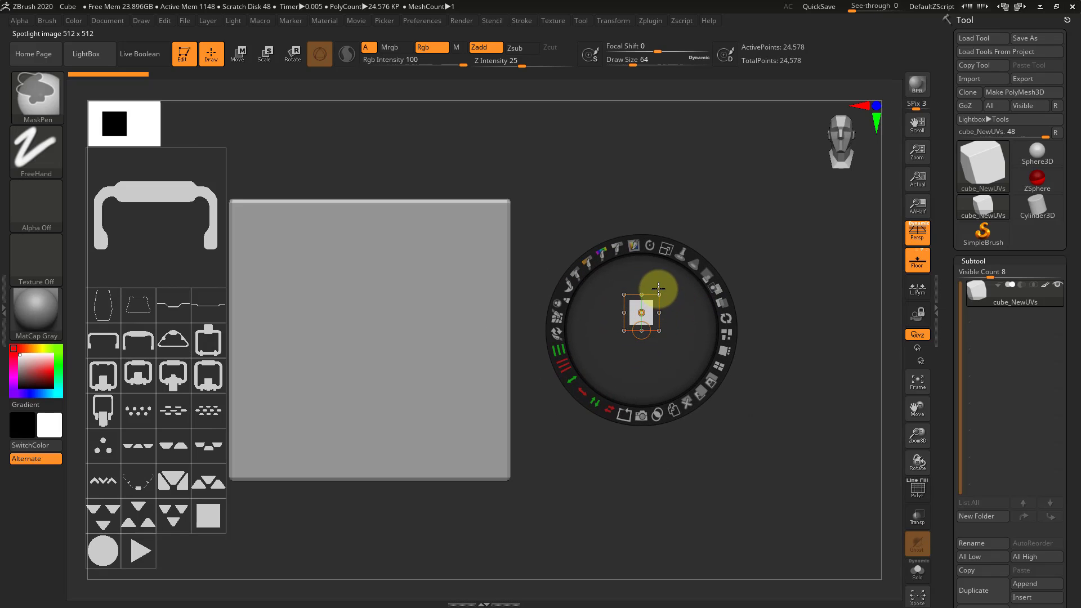
left_click_drag(658, 288, 658, 193)
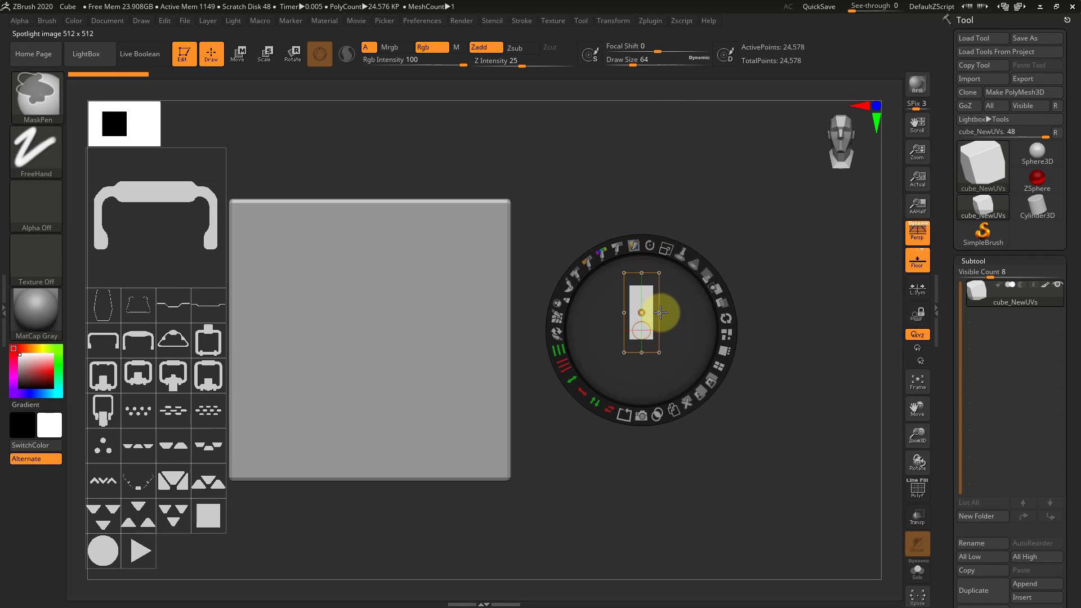
left_click_drag(681, 307, 717, 312)
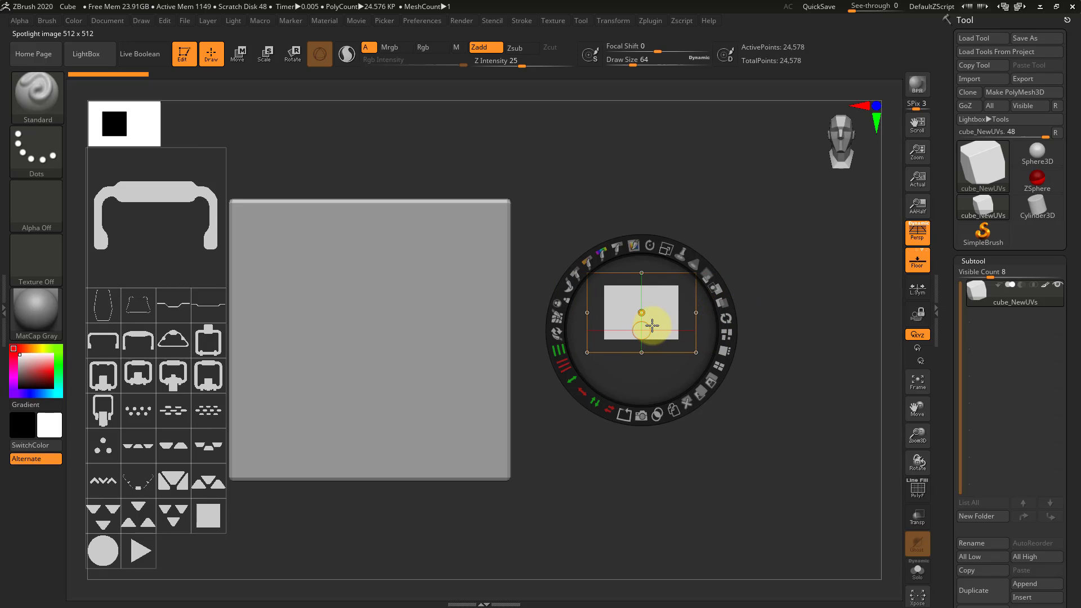
Try rotating the rectangle with the dial at its lower-left corner and at its centre, undoing each change
left_click_drag(651, 325, 593, 356)
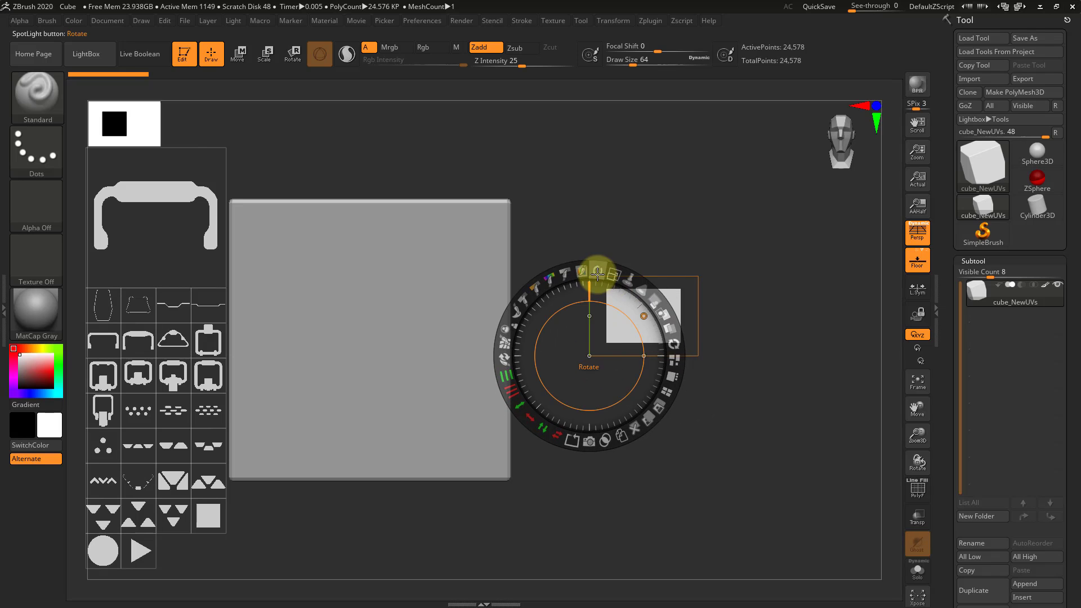
left_click_drag(597, 274, 703, 271)
key("ctrl+z")
left_click_drag(717, 193, 644, 313)
key("ctrl+z")
left_click_drag(653, 232, 659, 272)
key("ctrl+z")
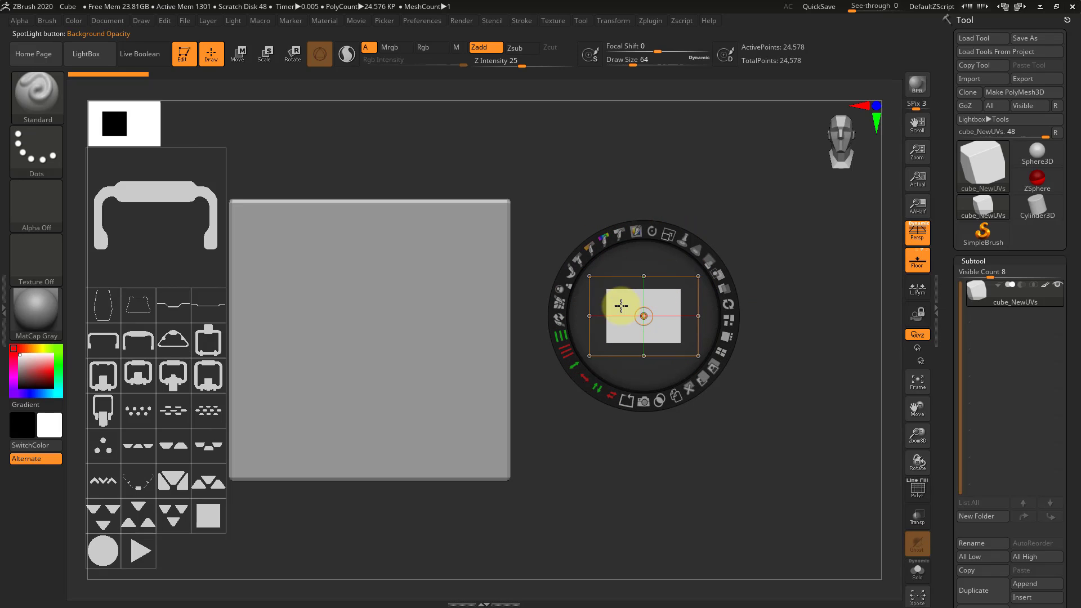
Duplicate the square image from the sheet and move the copy onto the empty canvas below the wide rectangle
left_click(207, 517)
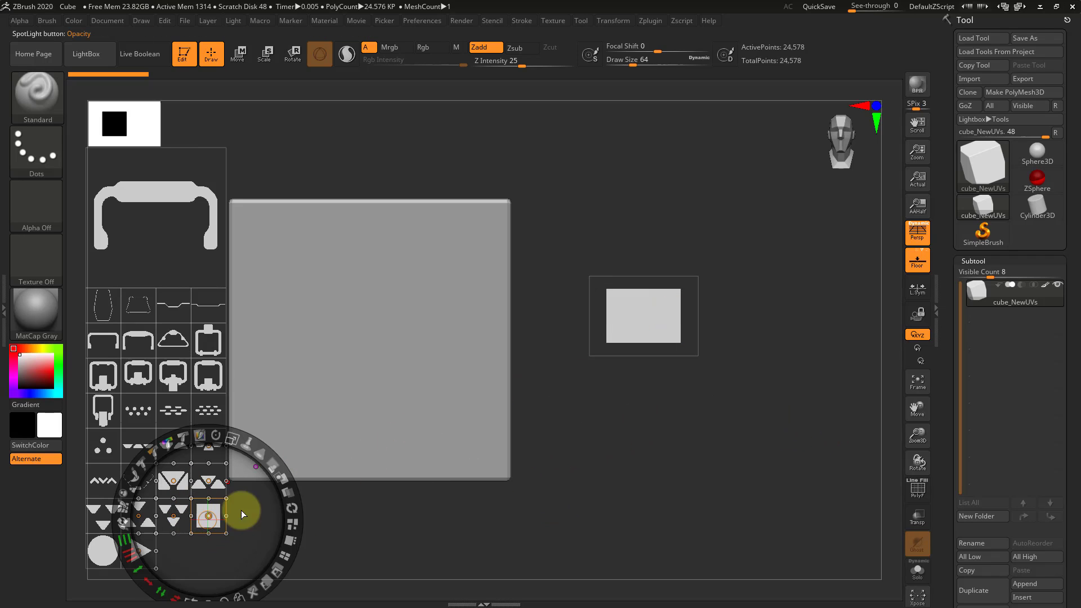
left_click(394, 543)
left_click(209, 517)
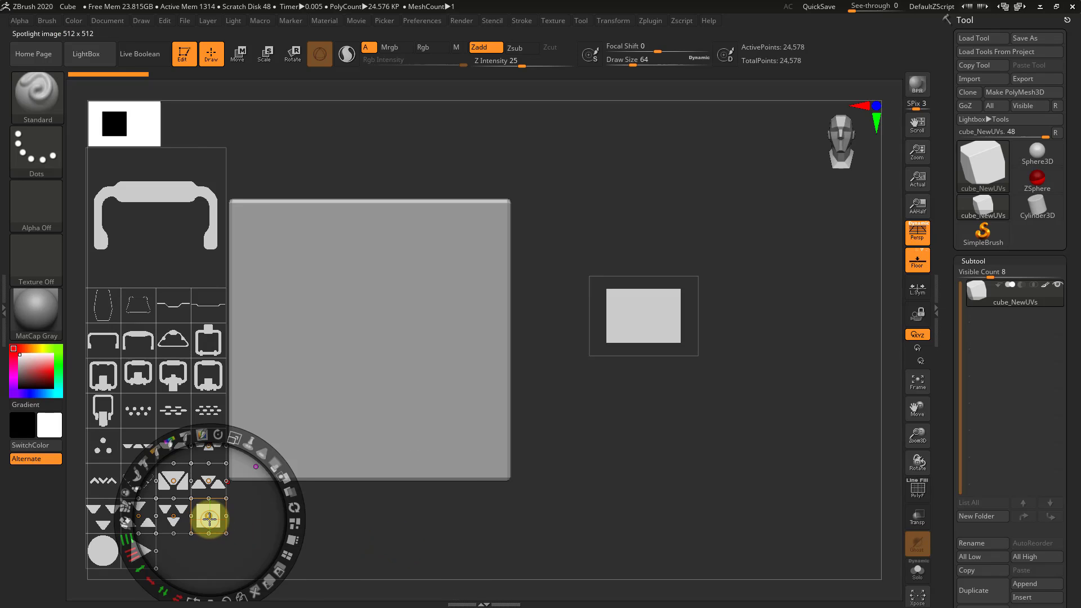
left_click(240, 592)
left_click_drag(232, 518, 684, 440)
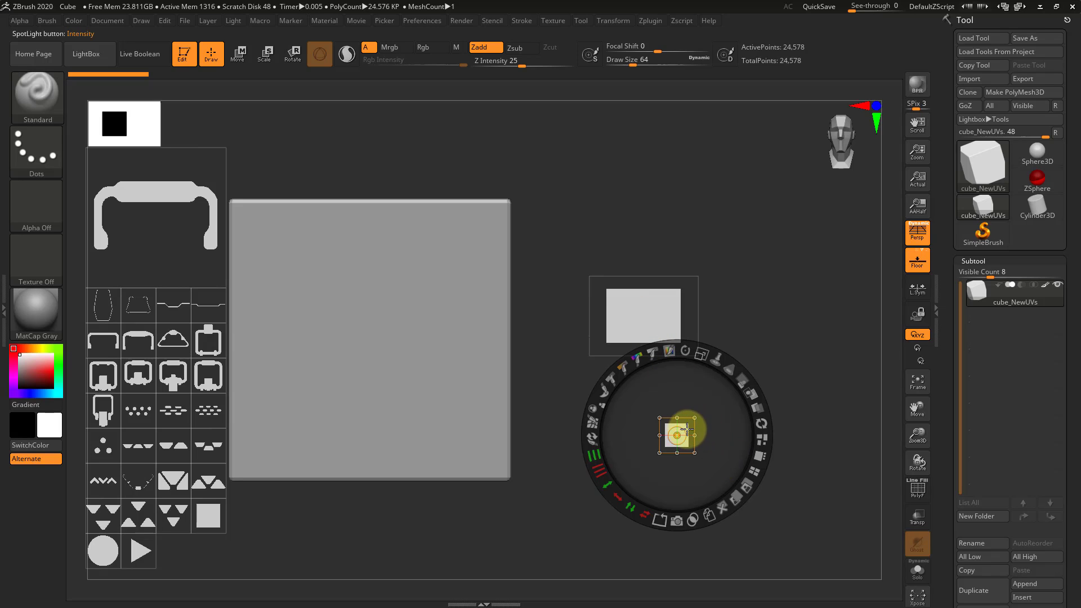
Center the square copy on the wide rectangle, enlarge it, and subtract it to cut a square hole, moving it clear
mouse_move(681, 431)
left_mouse_down()
mouse_move(749, 360)
mouse_move(692, 434)
mouse_move(681, 431)
left_mouse_up()
left_click_drag(686, 429, 650, 302)
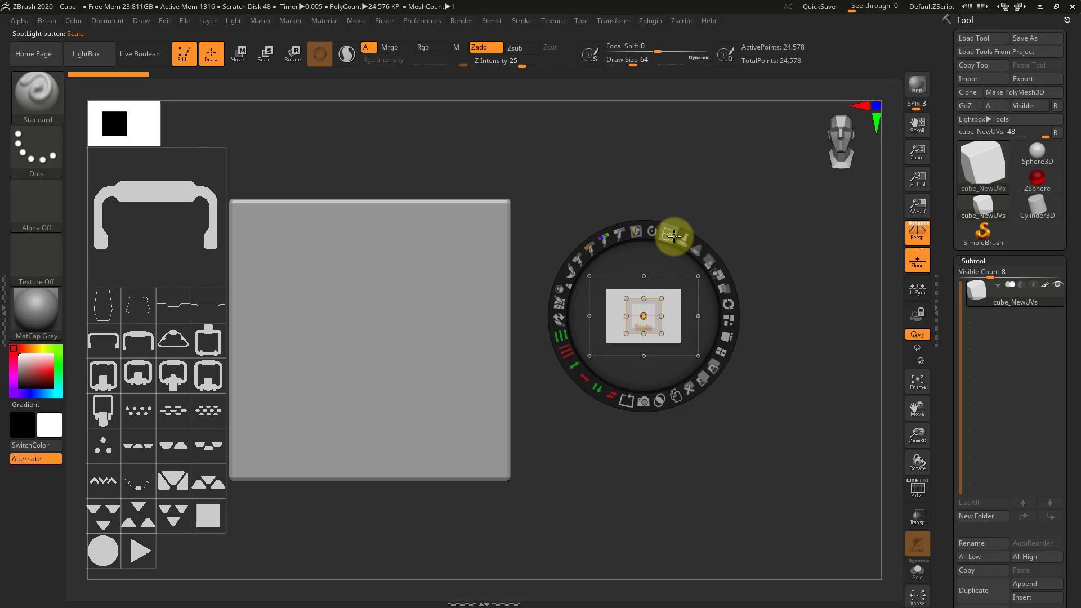
left_click(696, 248)
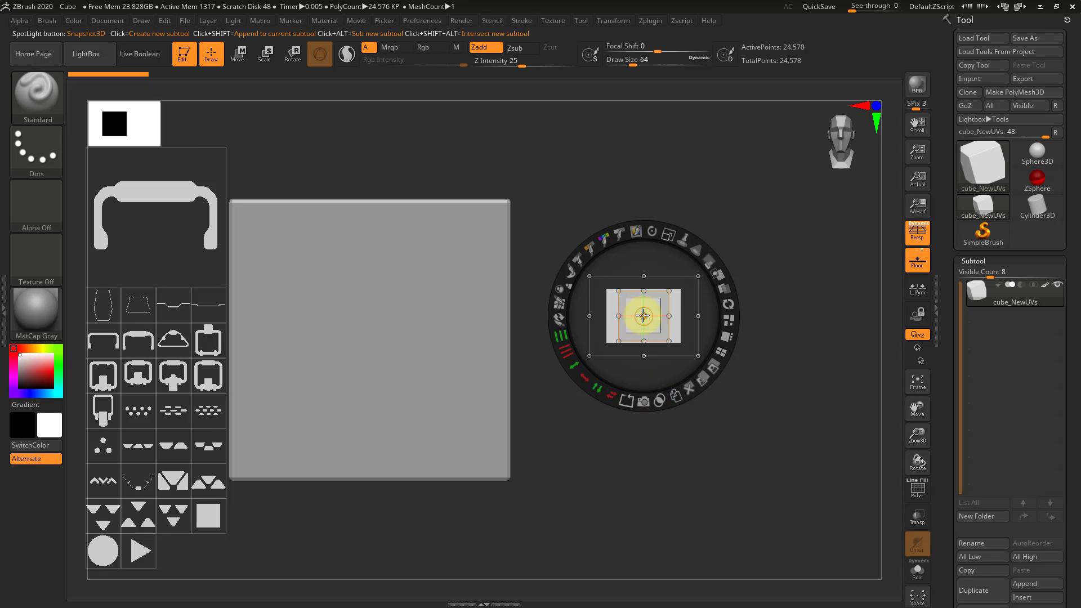
left_click_drag(654, 331, 714, 492)
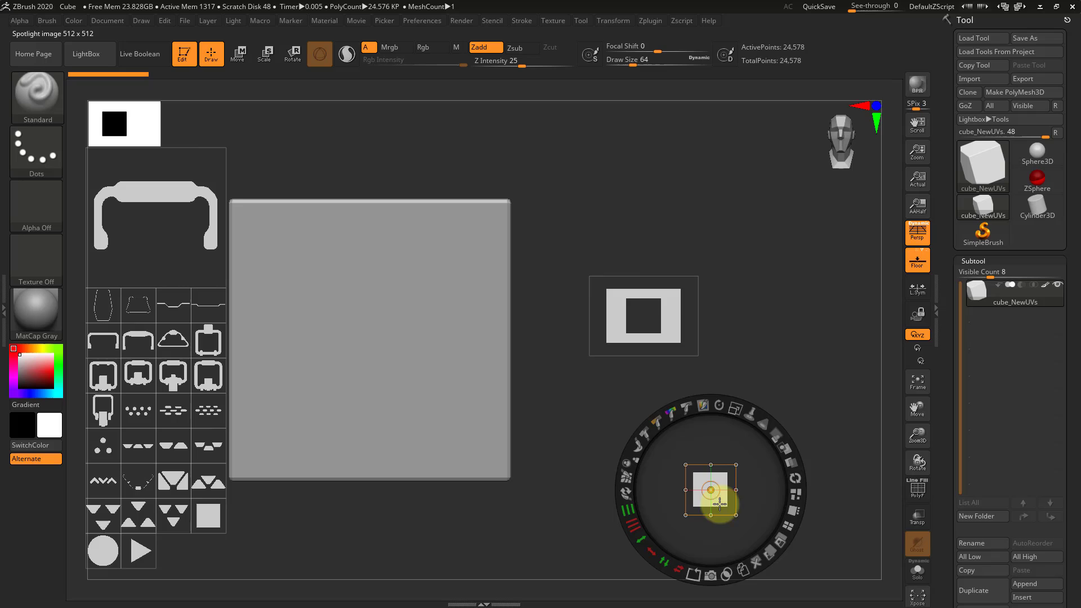
left_click(673, 299)
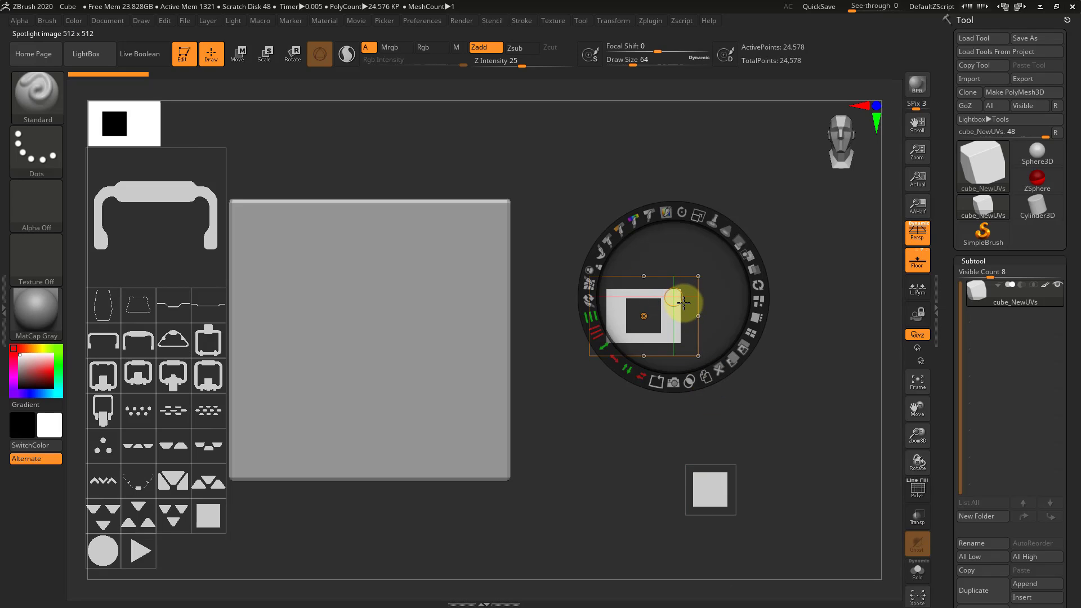
left_click_drag(683, 303, 647, 307)
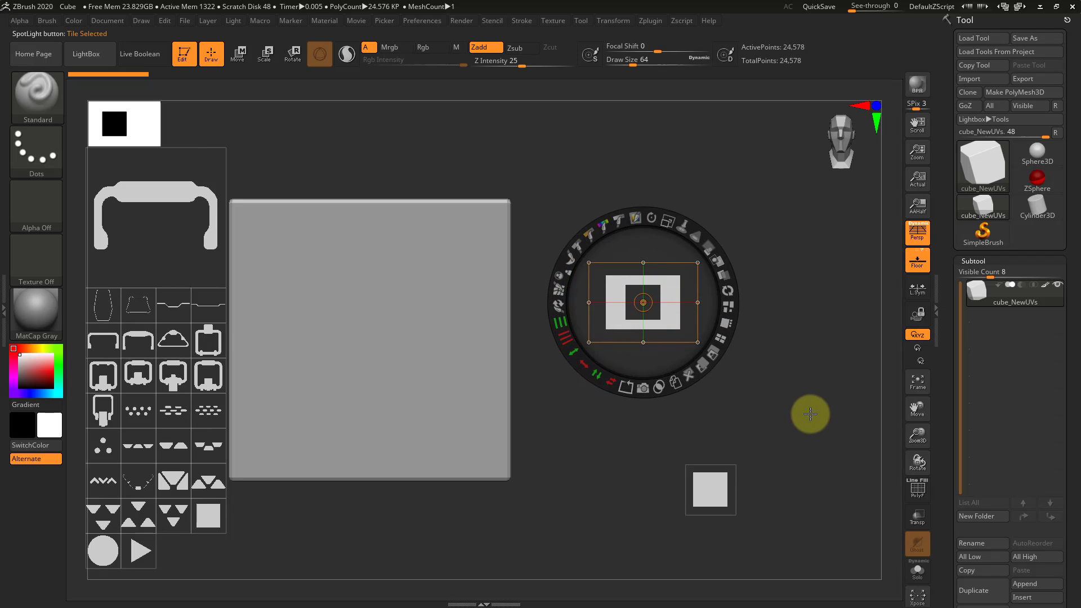
Shrink the spare square, unite it with the rectangle's upper-right corner, and move the spare square clear
left_click(709, 487)
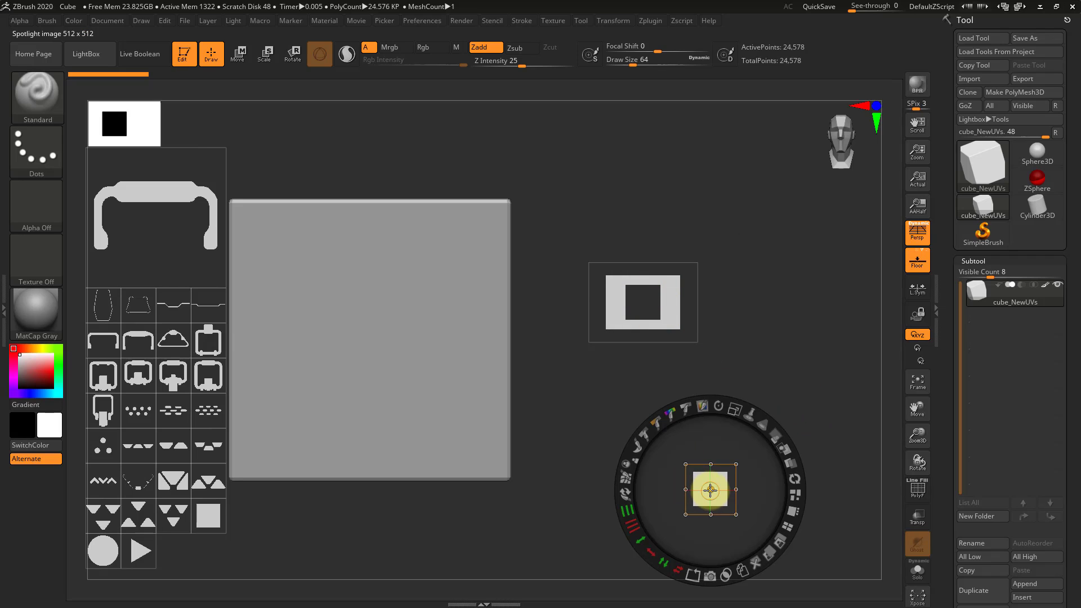
left_click_drag(724, 484, 668, 216)
left_click_drag(686, 275, 691, 273)
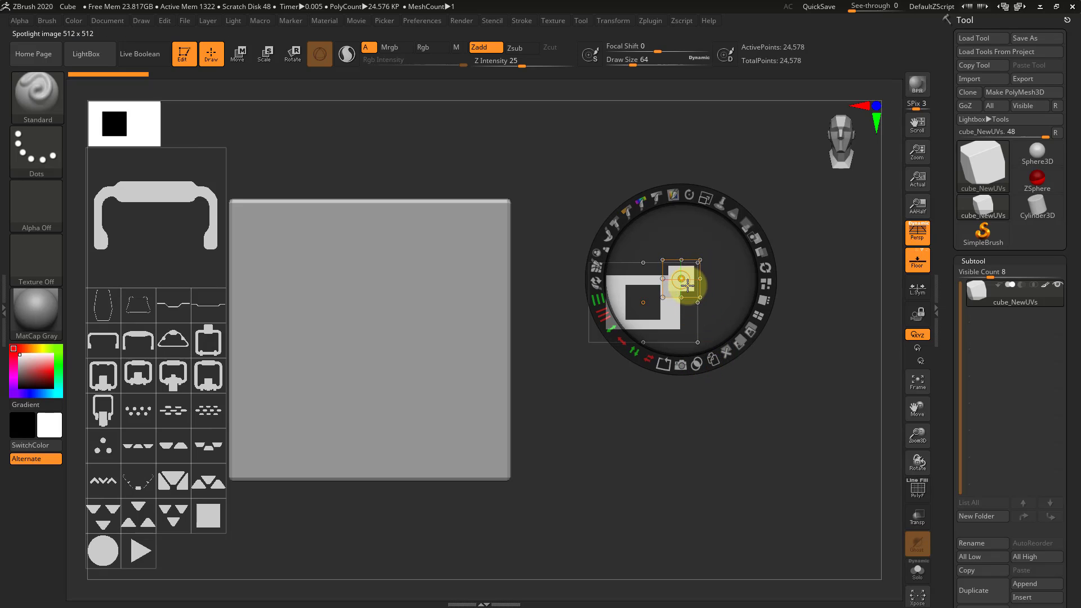
left_click_drag(693, 294, 766, 556)
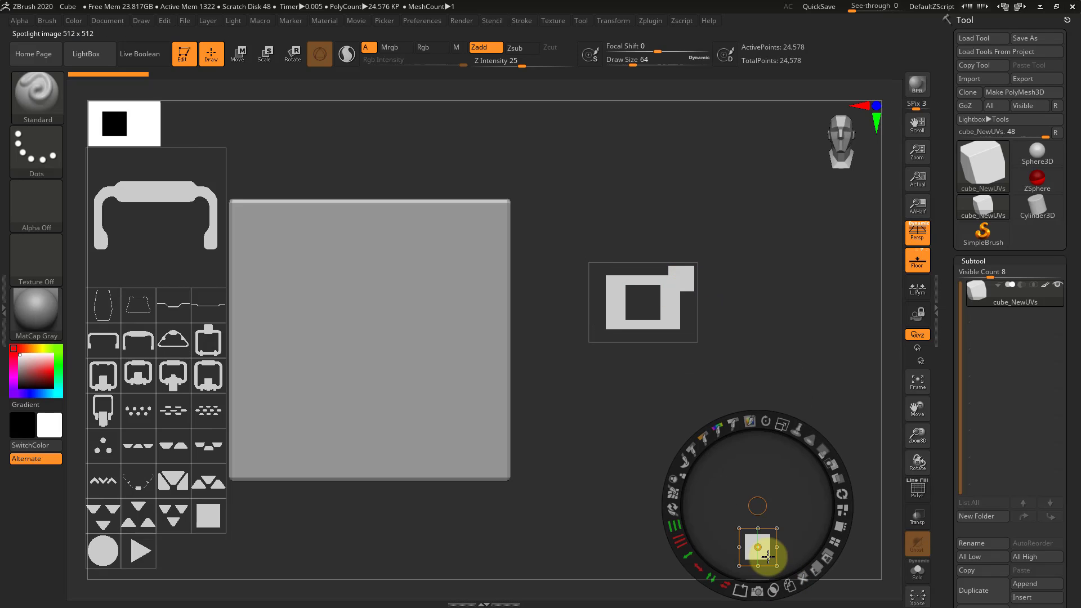
left_click(680, 275)
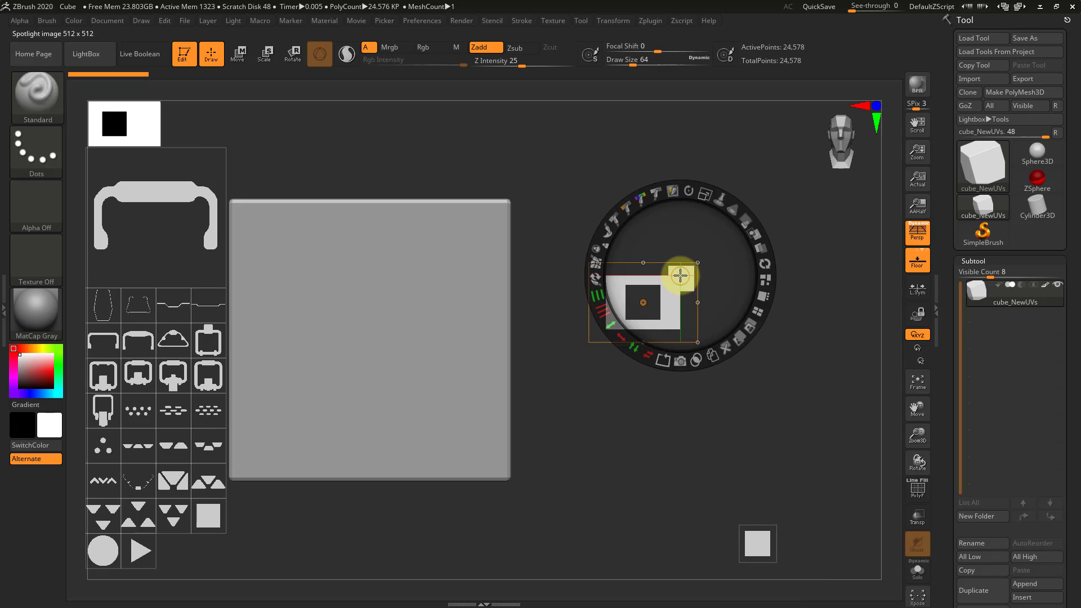
Place the spare square at the middle of the rectangle's lower edge, enlarge it, and unite it as a tab
left_click(757, 542)
left_click_drag(764, 554, 648, 354)
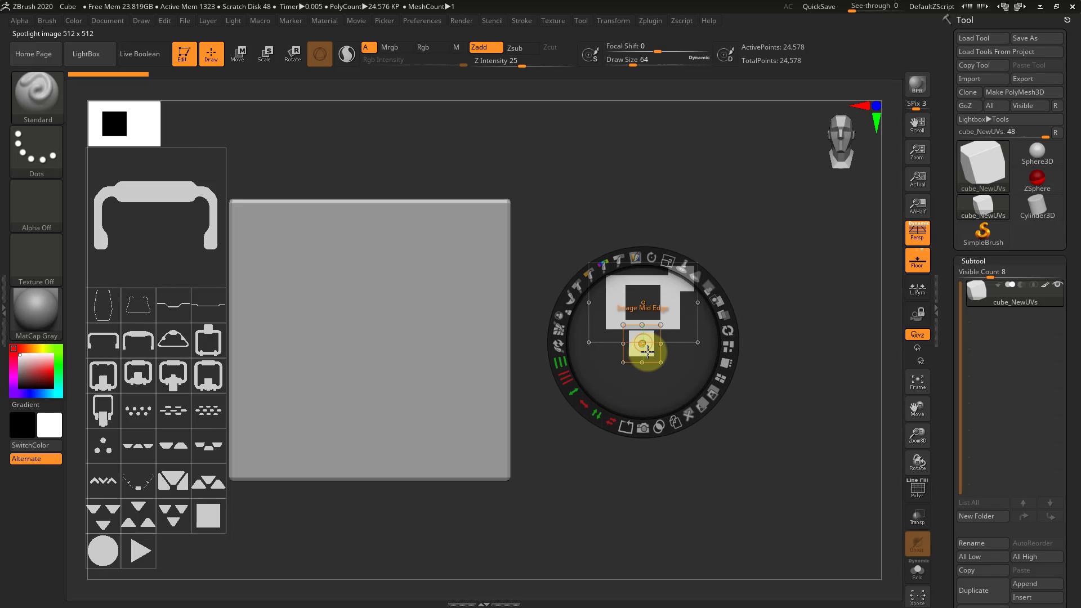
left_click_drag(668, 261, 695, 270)
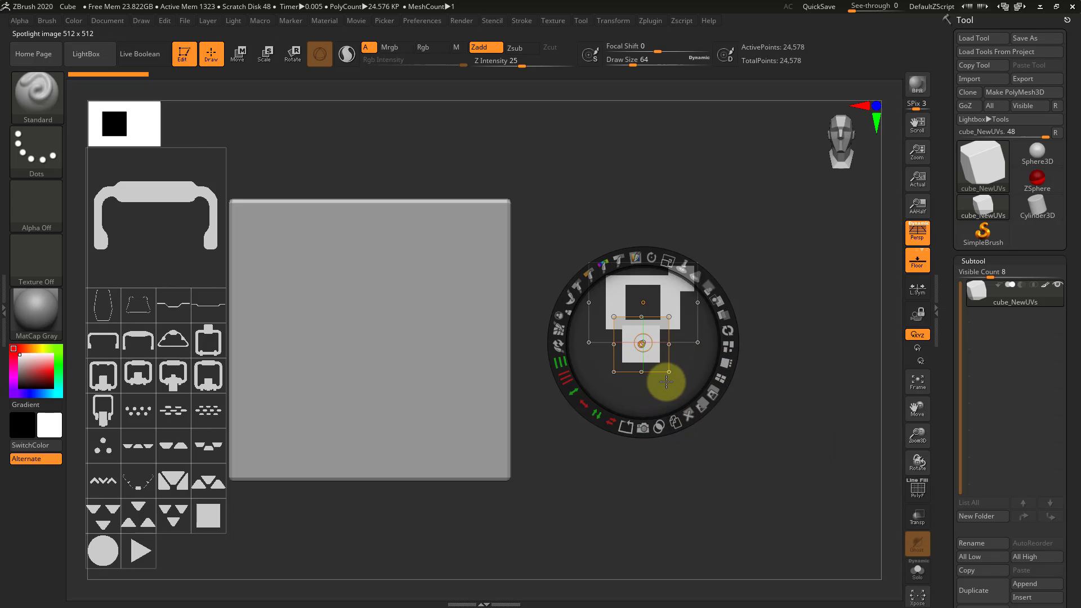
left_click_drag(666, 381, 796, 490)
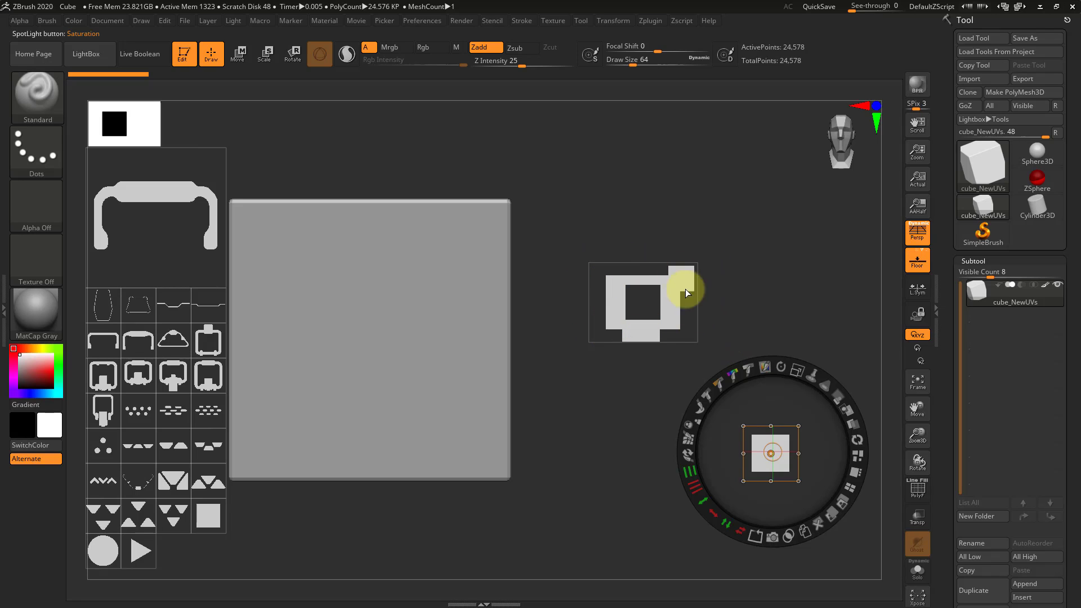
Unite the square with the shape's upper-left corner, and delete the spare square image
left_click_drag(778, 461, 614, 286)
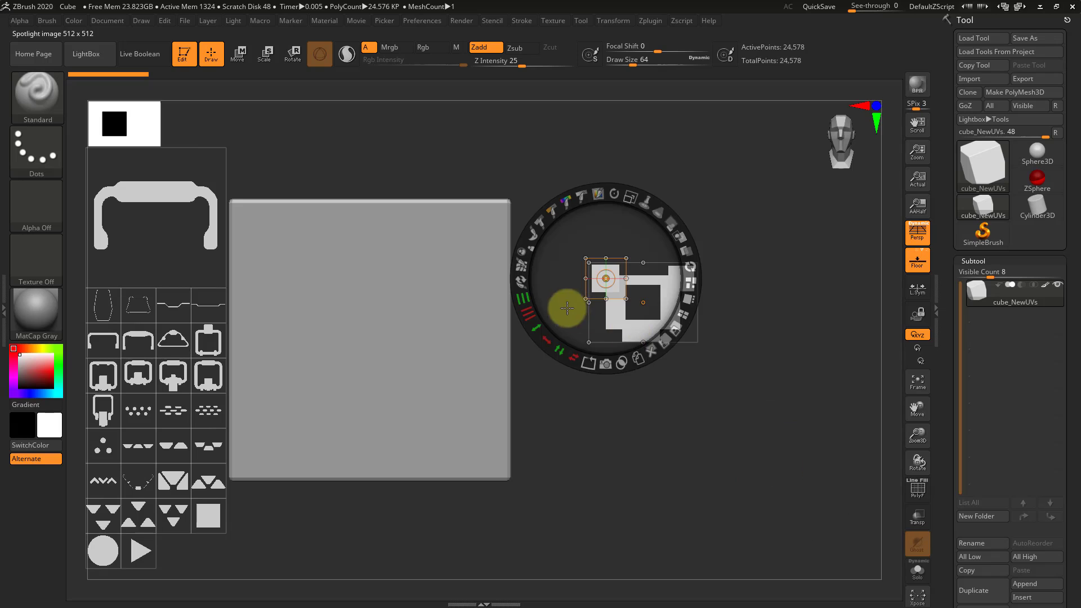
left_click(622, 366)
left_click_drag(616, 286, 778, 428)
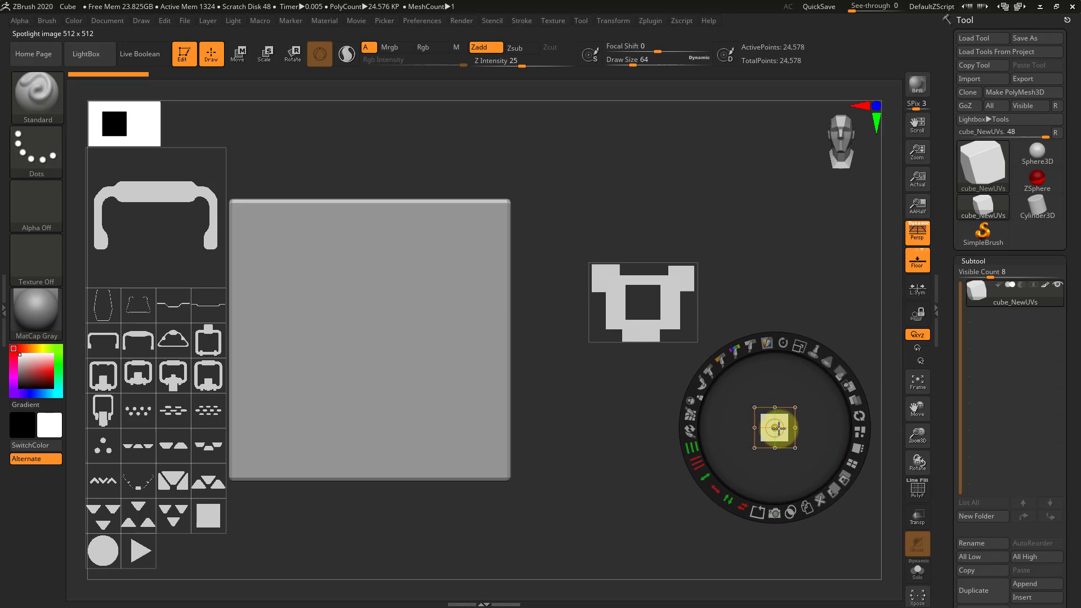
left_click(826, 499)
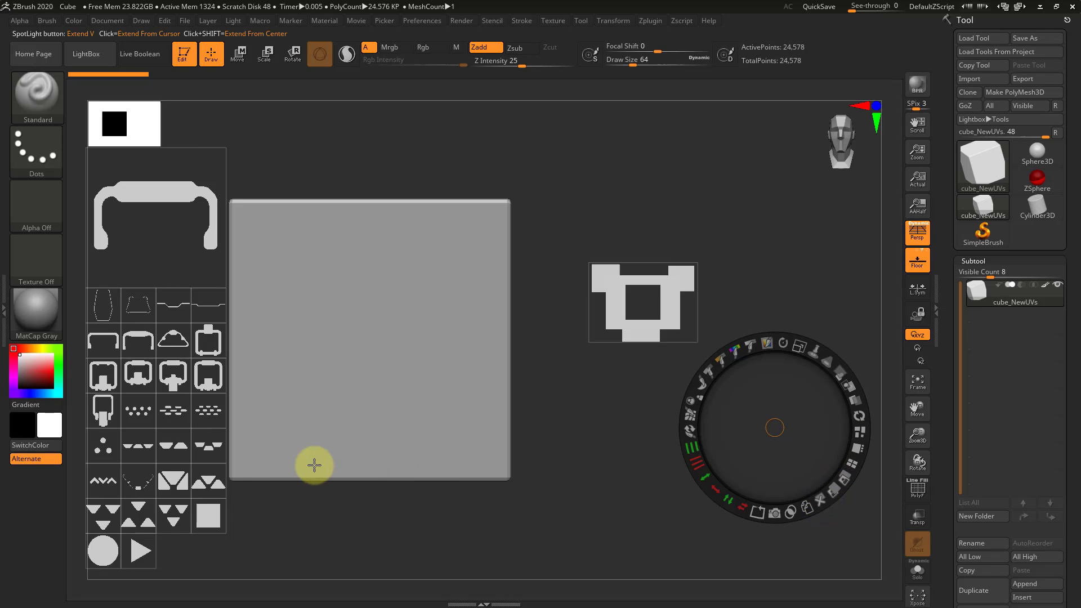
Duplicate the three-dot image, subtract it from the shape's lower tab, and delete the spare copy
left_click(104, 448)
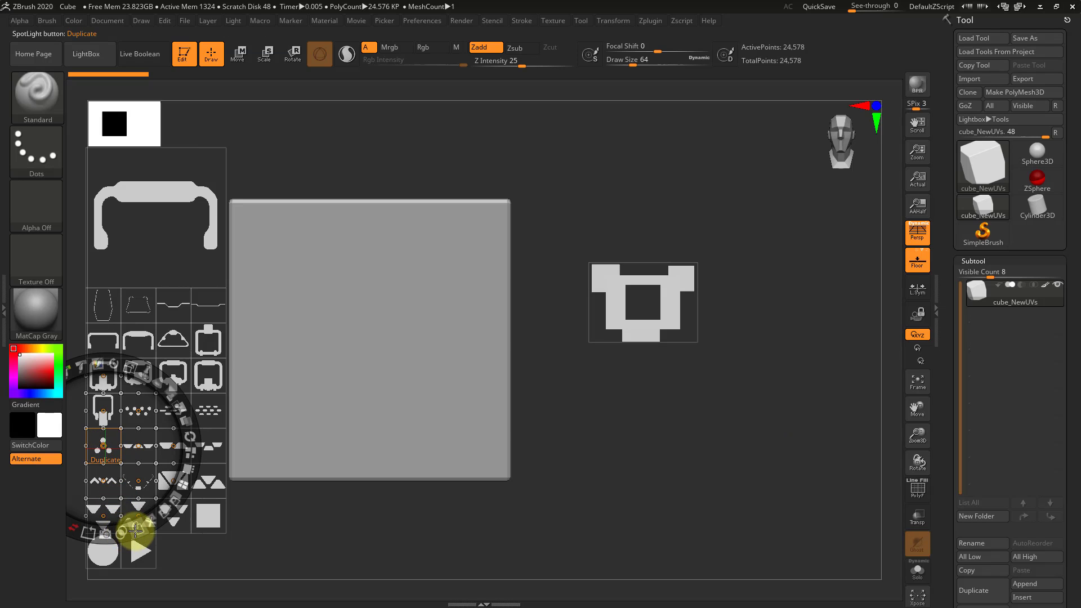
mouse_move(116, 440)
left_mouse_down()
mouse_move(550, 446)
mouse_move(635, 297)
mouse_move(656, 325)
mouse_move(659, 357)
mouse_move(760, 444)
mouse_move(767, 436)
left_mouse_up()
left_click(632, 332)
left_click(643, 332, "alt")
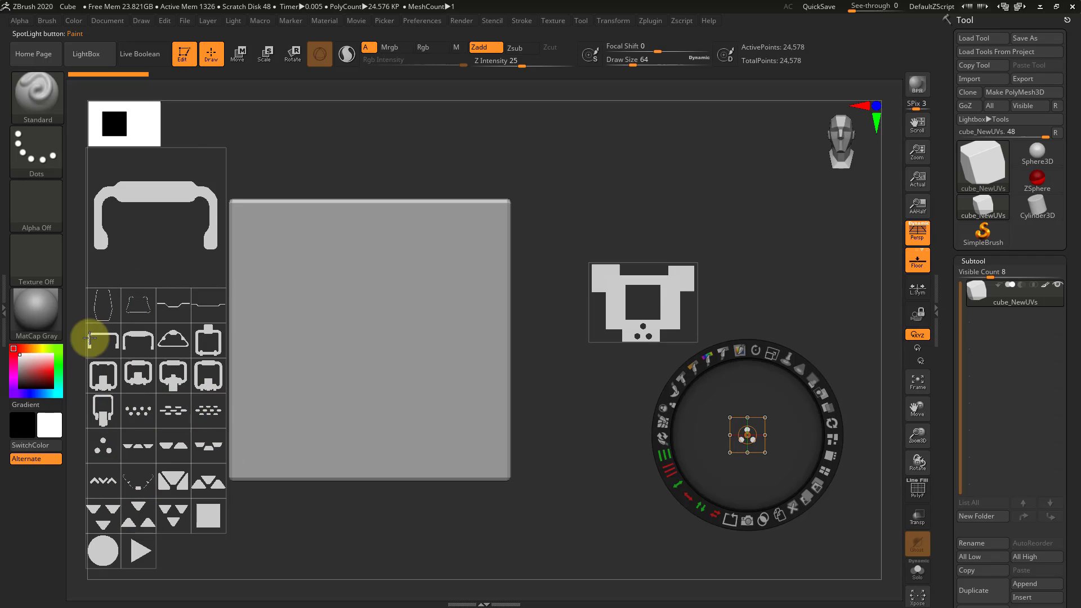
left_click(791, 507)
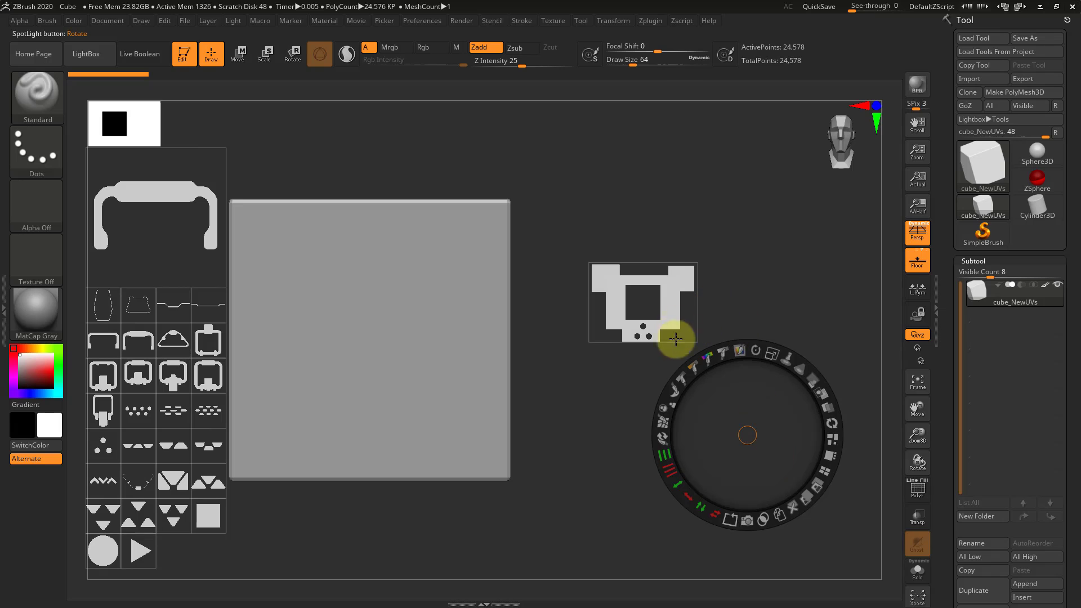
Center the dial on the combined shape and create a new subtool from it with Snapshot3D
left_click(655, 315)
left_click_drag(661, 317, 678, 282)
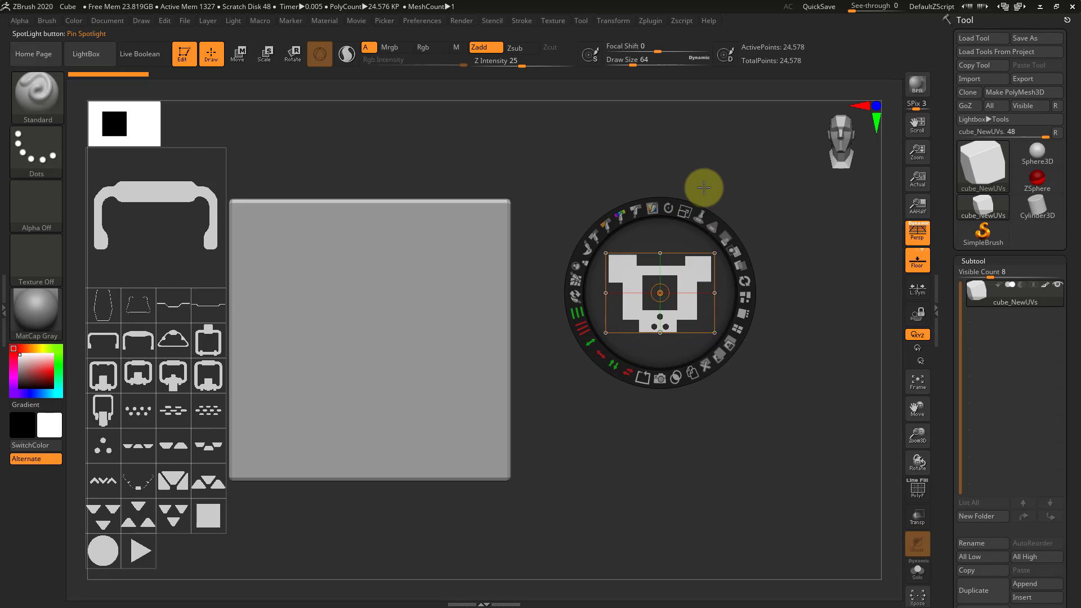
left_click(657, 381)
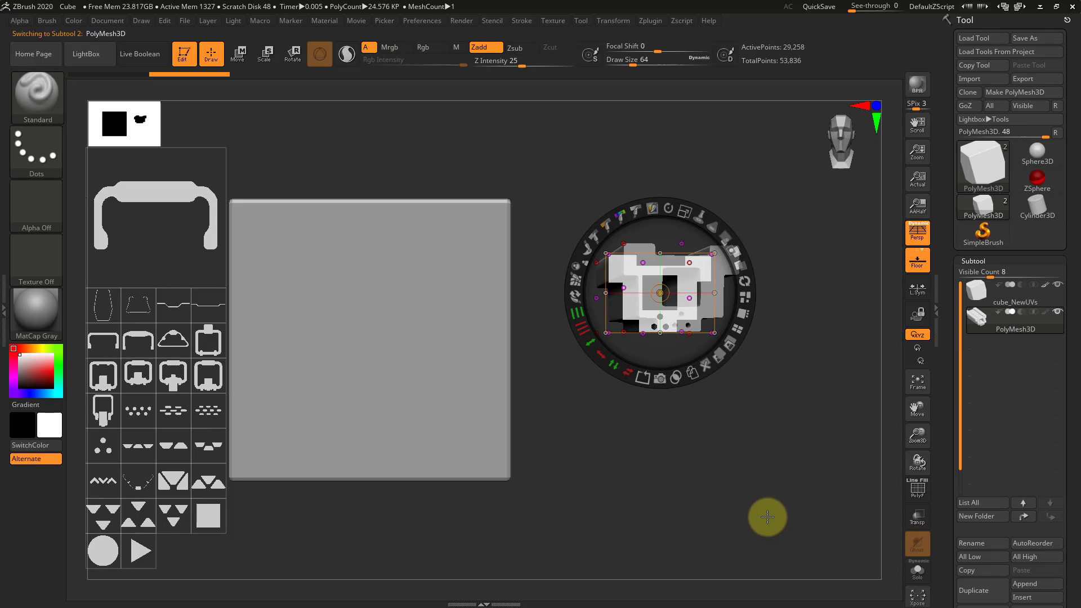
Turn off perspective and move the combined shape image off the new mesh to below the cube
key("p")
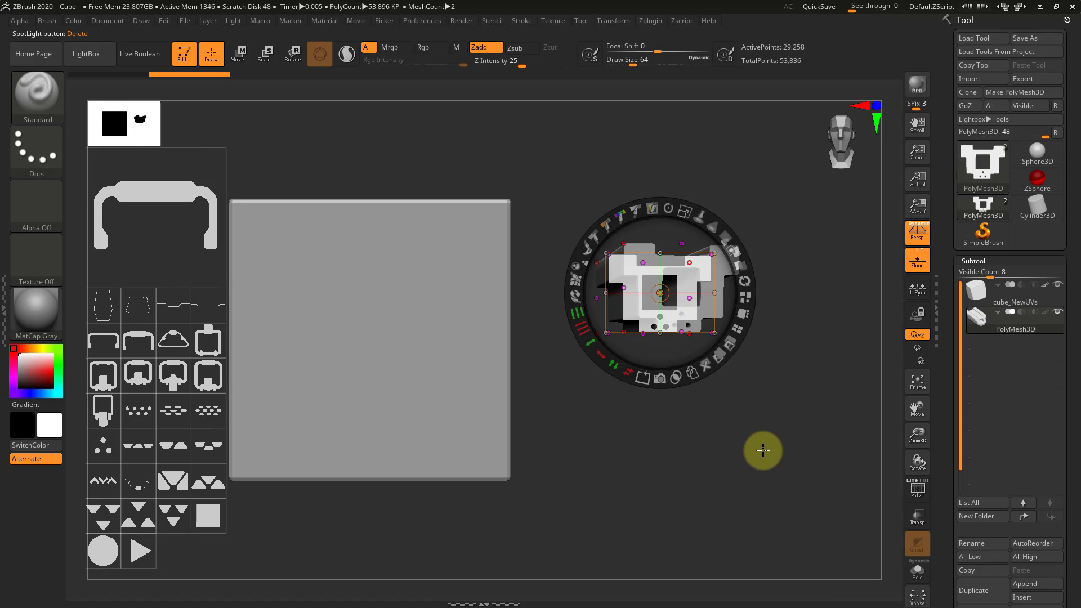
key("p")
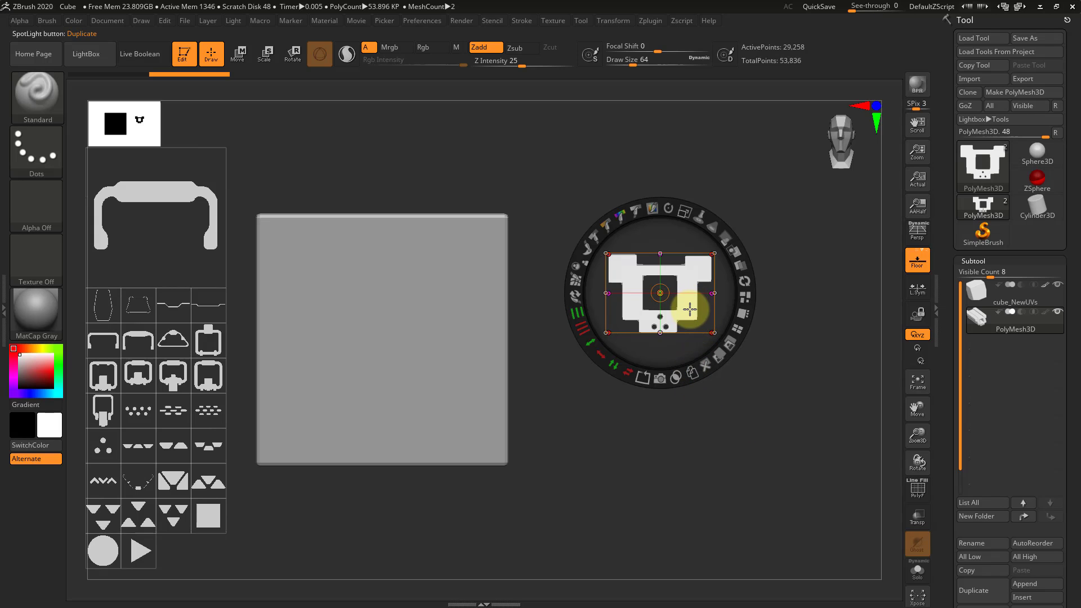
left_click_drag(670, 308, 387, 522)
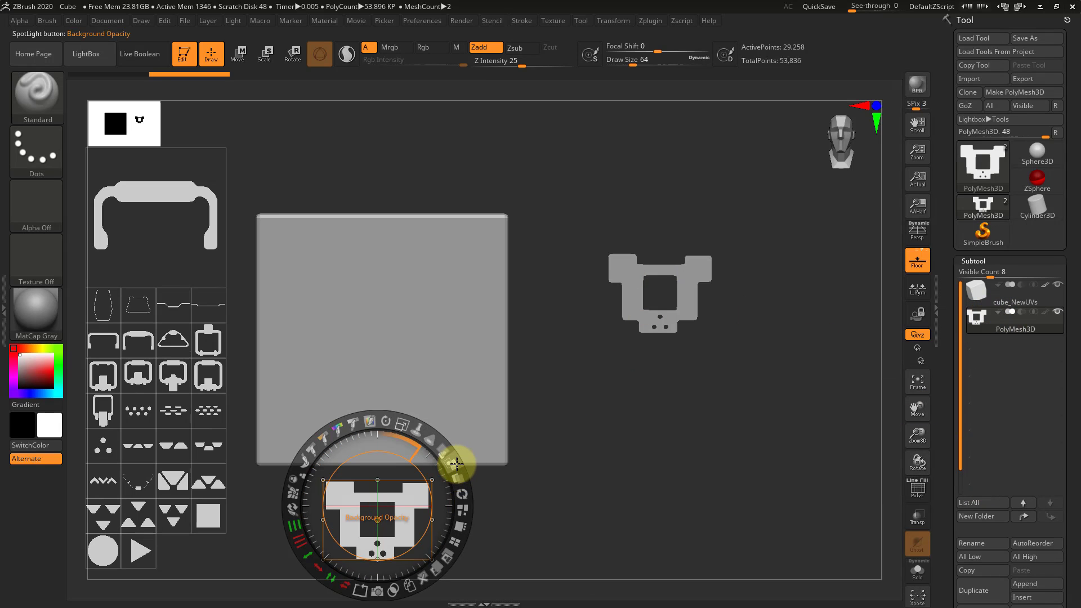
Leave Spotlight editing and hide its images to view the extruded mesh beside the cube from an angle
key("z")
mouse_move(728, 369)
left_mouse_down()
mouse_move(697, 393)
mouse_move(739, 389)
mouse_move(718, 378)
left_mouse_up()
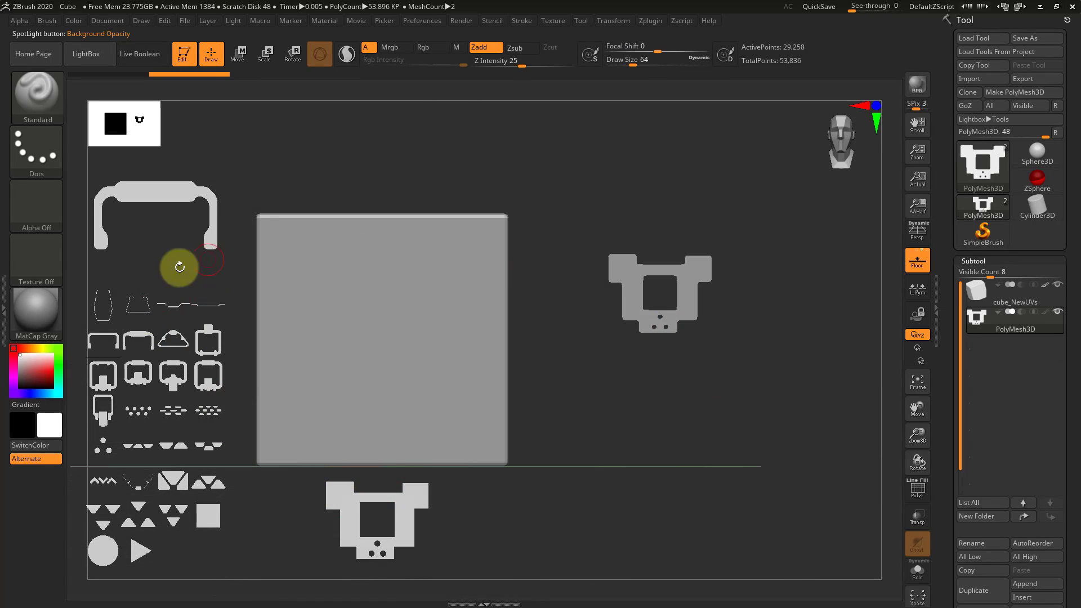
key("shift+z")
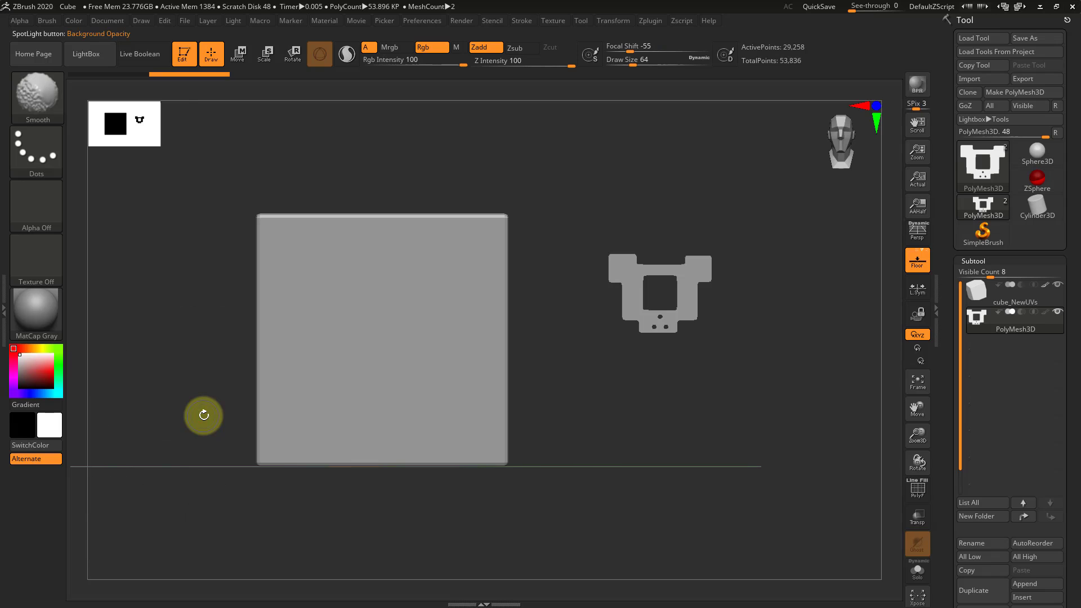
key("shift+z")
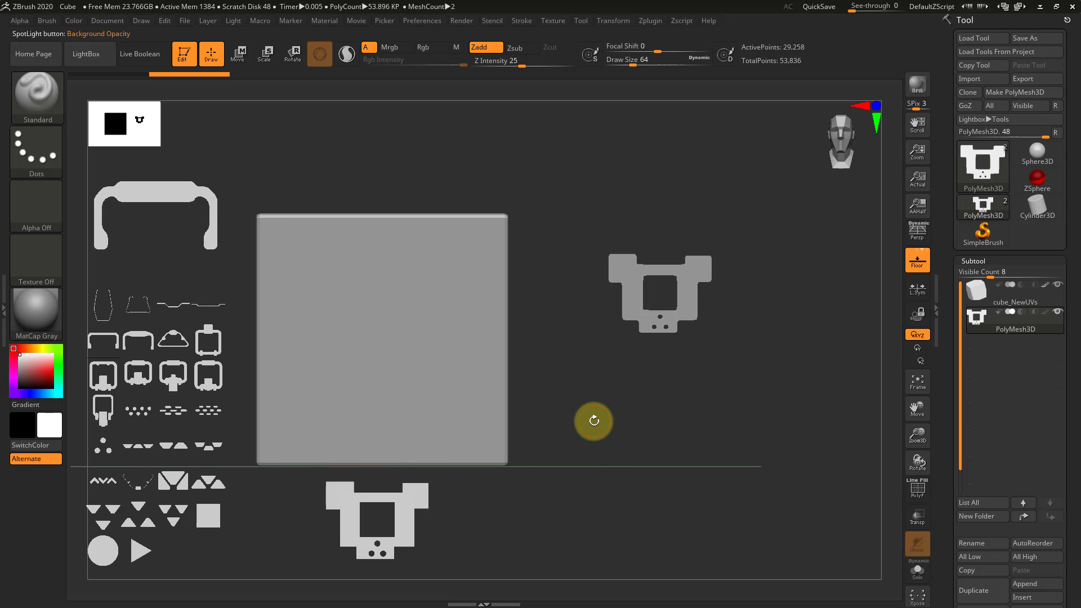
key("shift+z")
left_click_drag(731, 379, 707, 411)
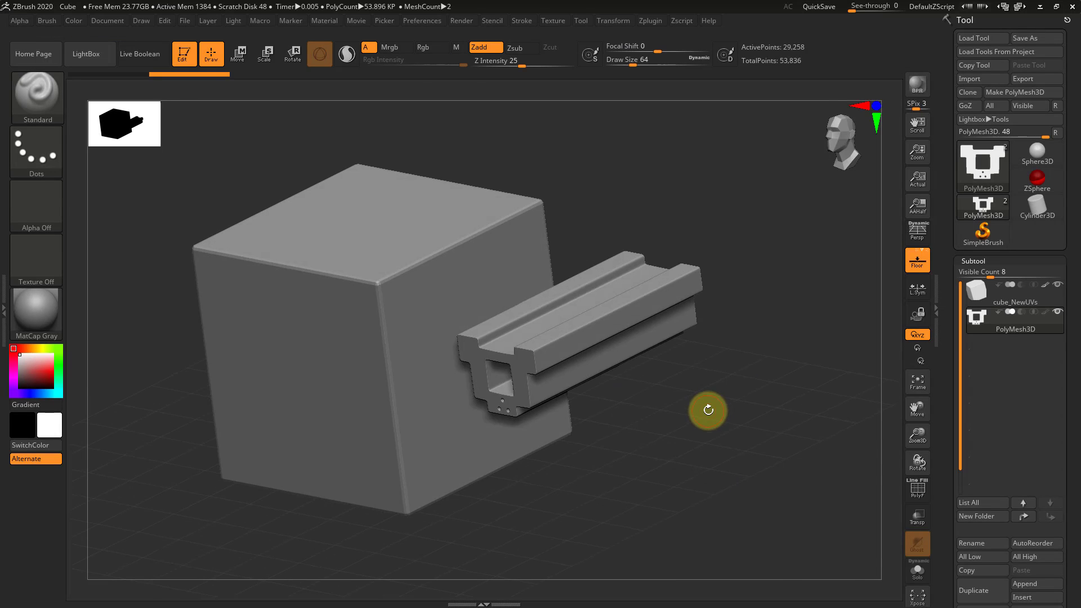
Shorten the extruded mesh along its Z axis and reposition it to the upper right of the cube
key("w")
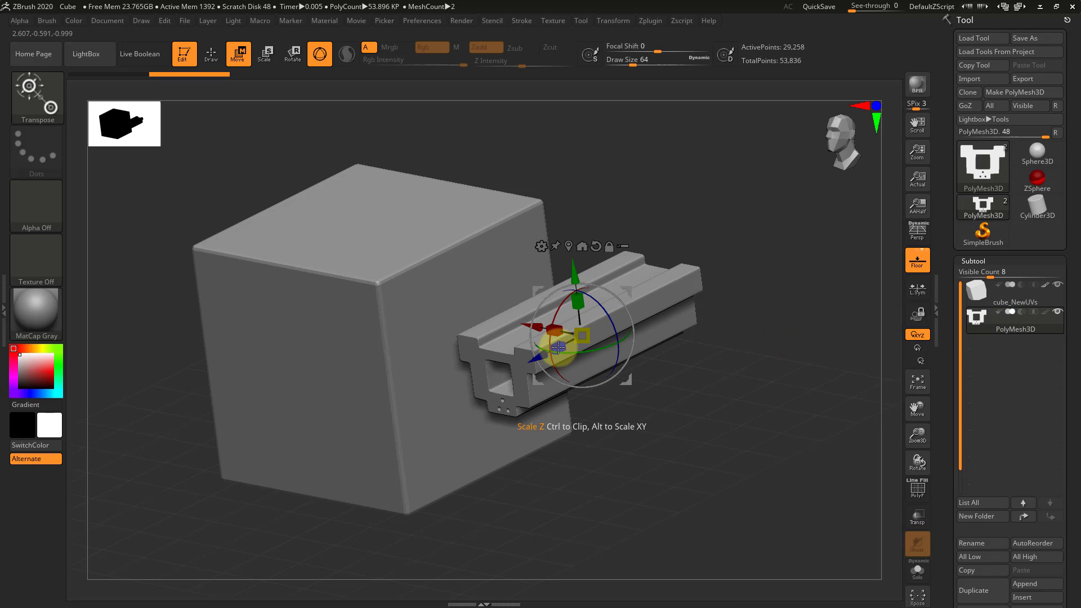
left_click_drag(561, 347, 663, 314)
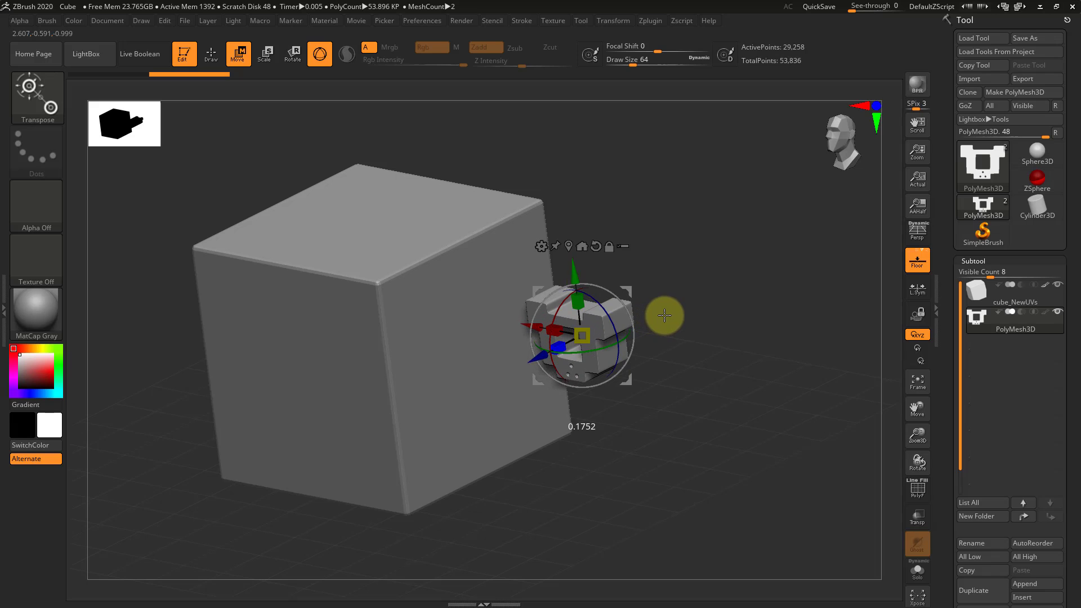
left_click_drag(740, 391, 762, 313)
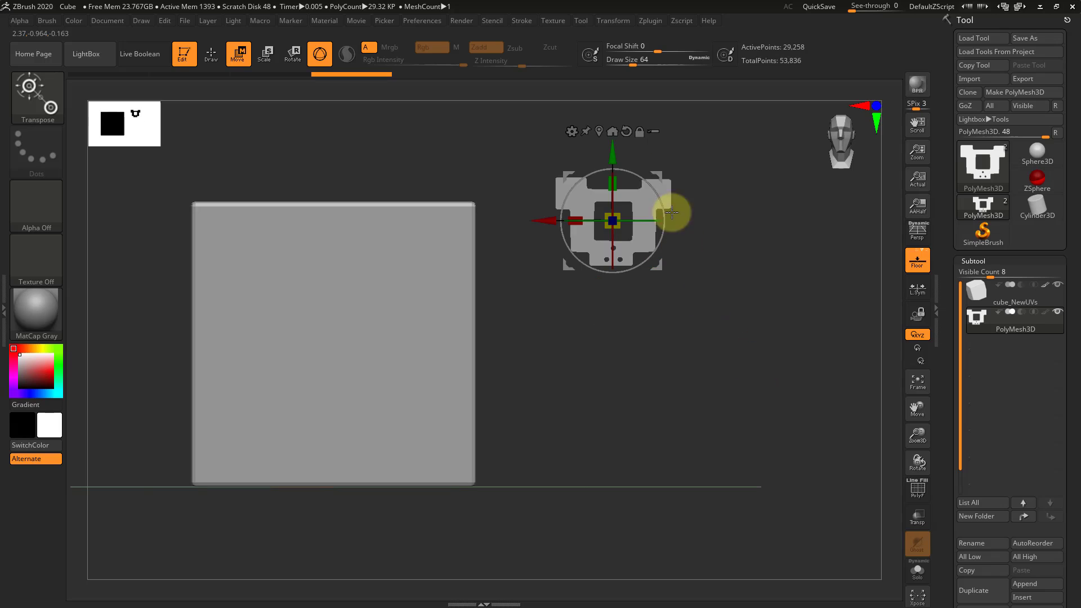
left_click_drag(658, 174, 719, 212)
Show the Spotlight images again and resume editing them with the dial
key("shift+z")
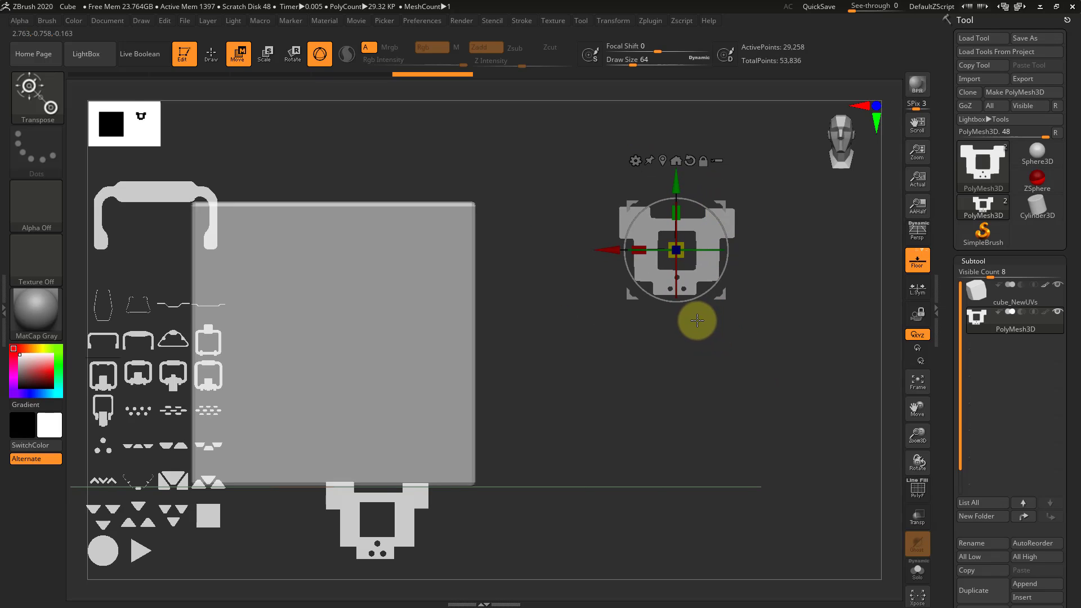
key("z")
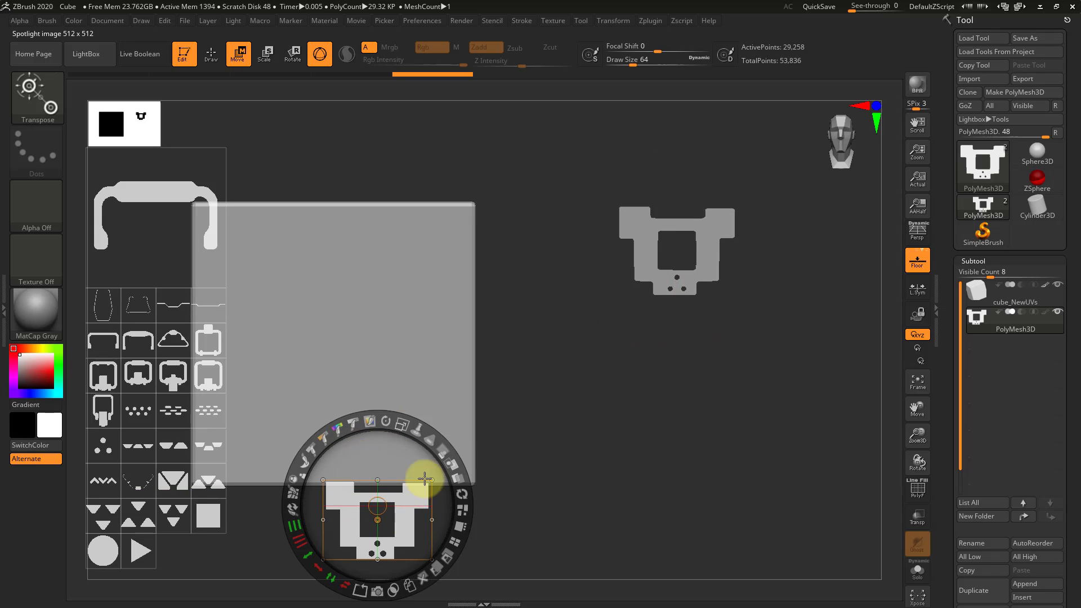
Move the combined shape image above the cube and shift the whole set of Spotlight images upward
left_click_drag(424, 479, 319, 131)
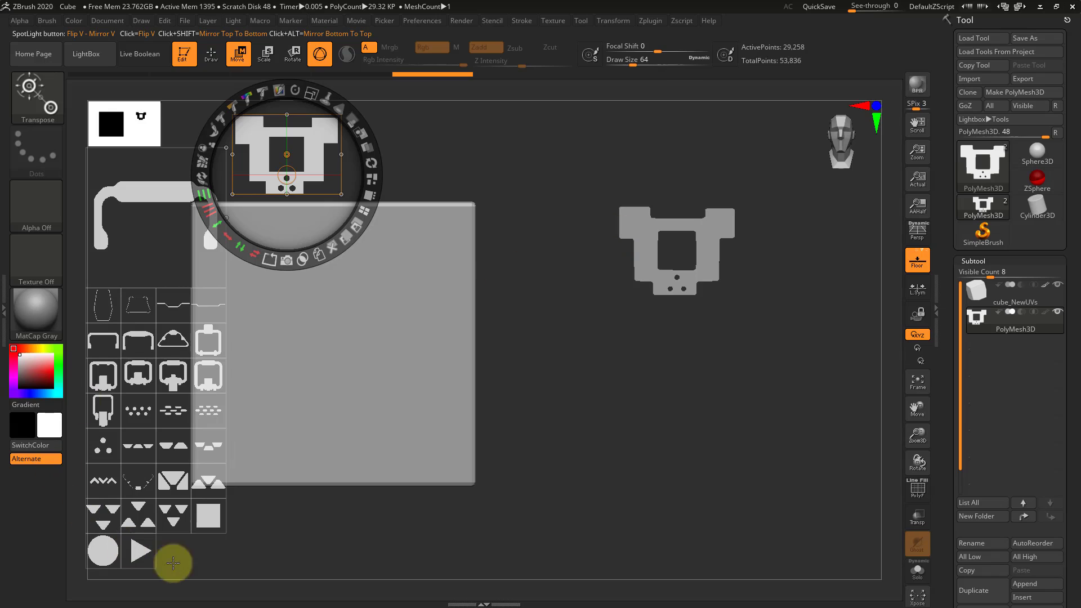
left_click(103, 543)
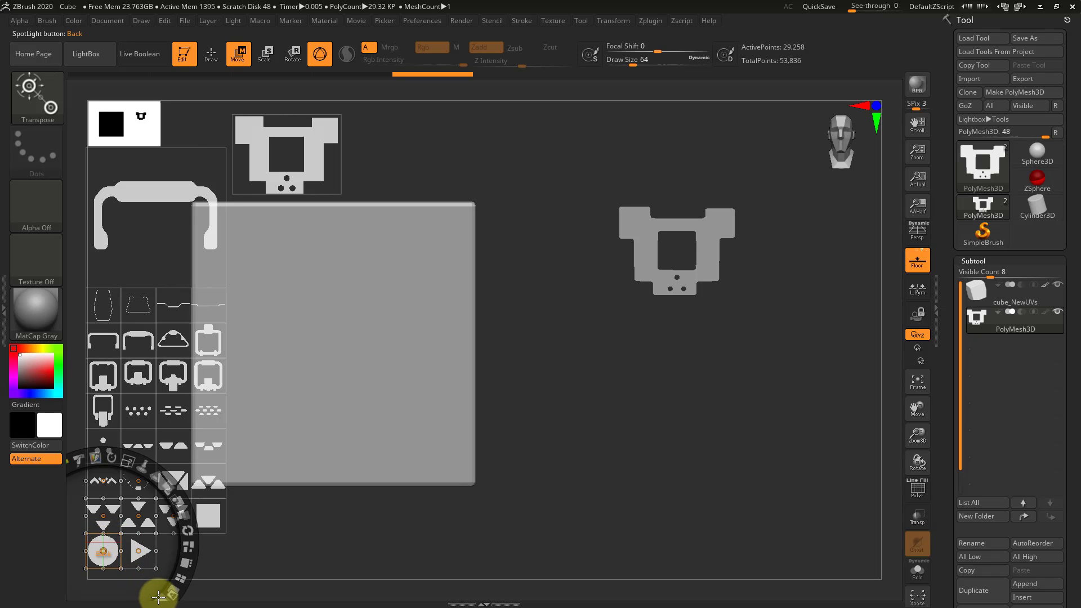
left_click(362, 516)
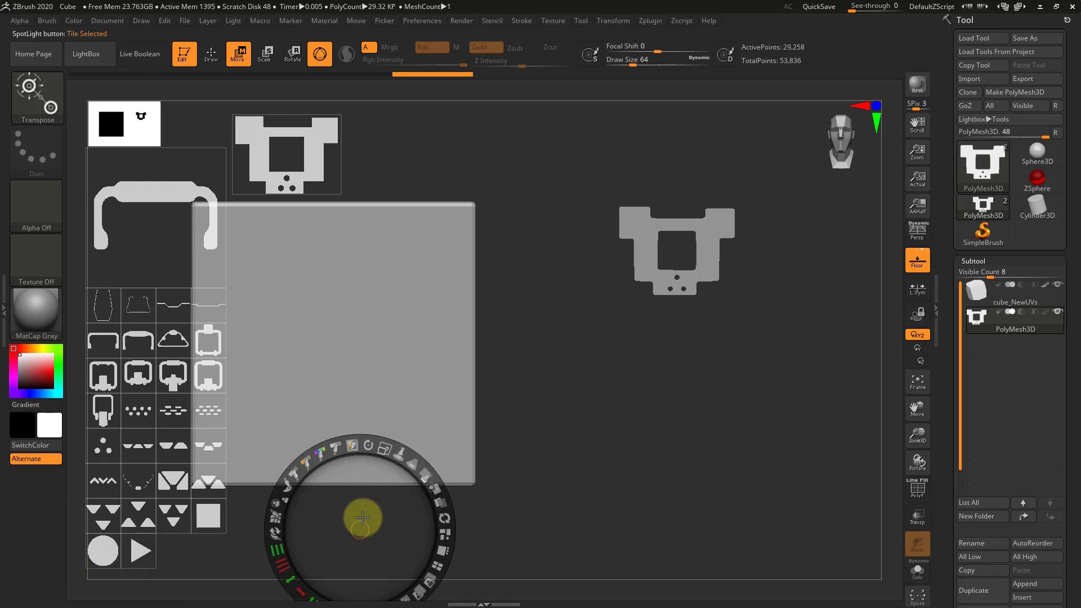
left_click_drag(363, 516, 370, 482)
left_click(102, 508)
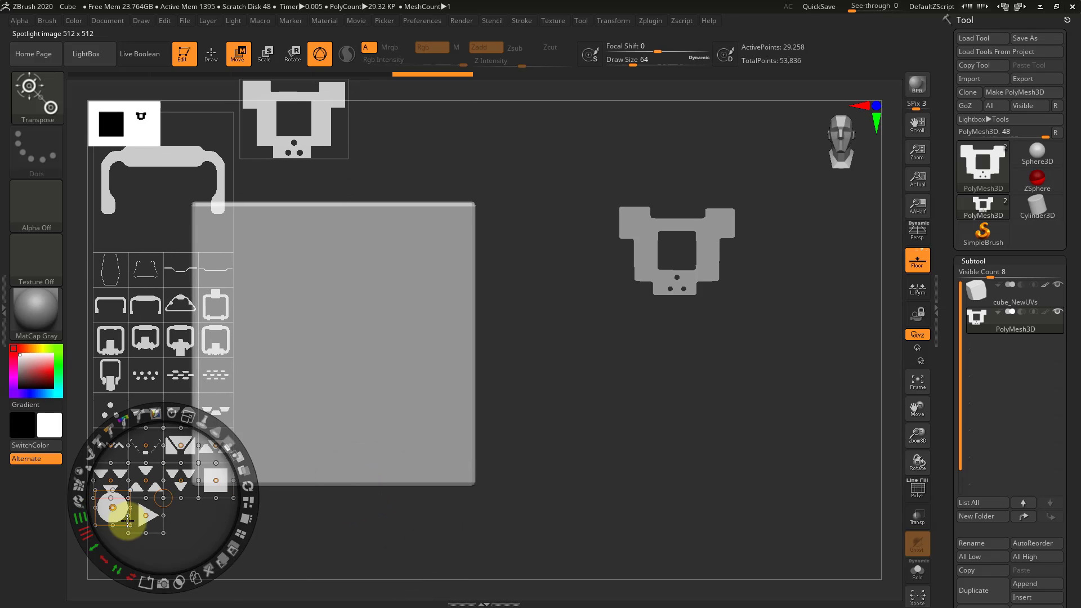
key("ctrl+z")
left_click(112, 525)
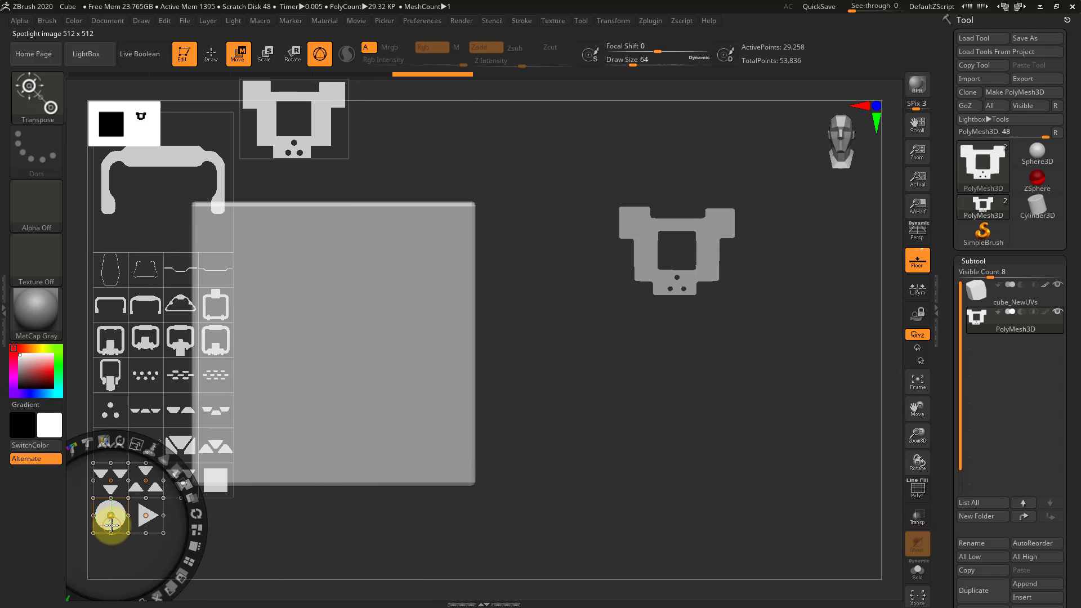
left_click_drag(166, 590, 145, 547)
left_click(145, 547)
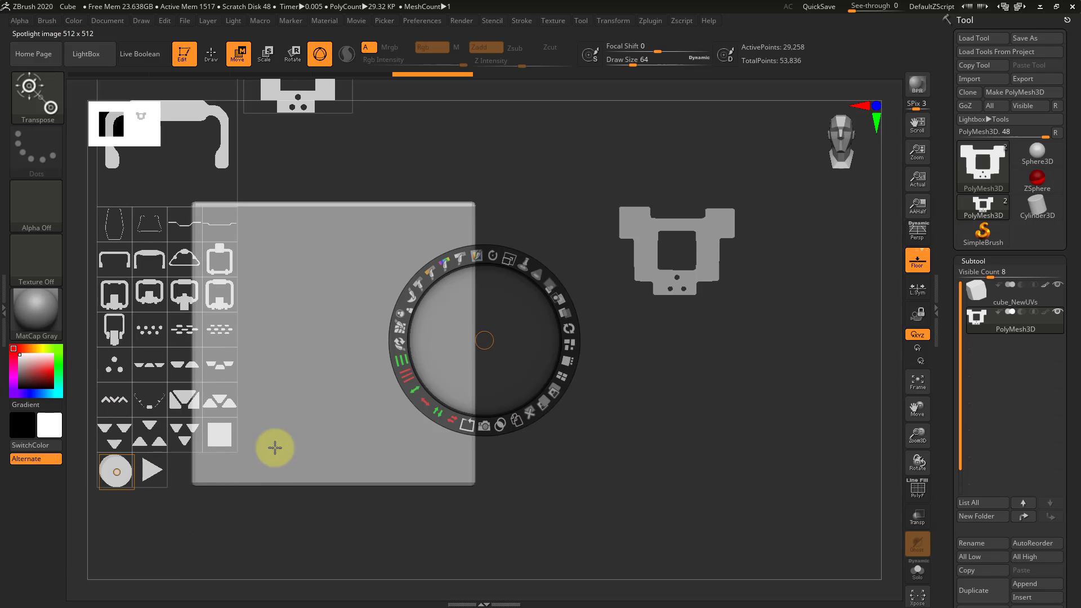
Place a copy of the circle image over the top notch of the extruded mesh, centred horizontally
left_click_drag(131, 462, 691, 199)
left_click(687, 379)
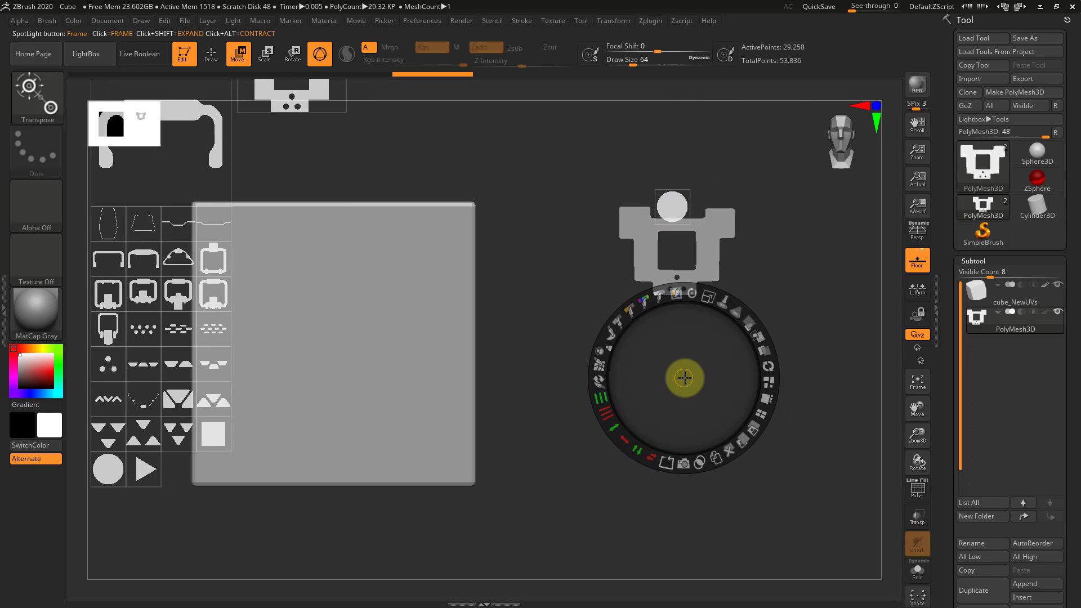
left_click(684, 219)
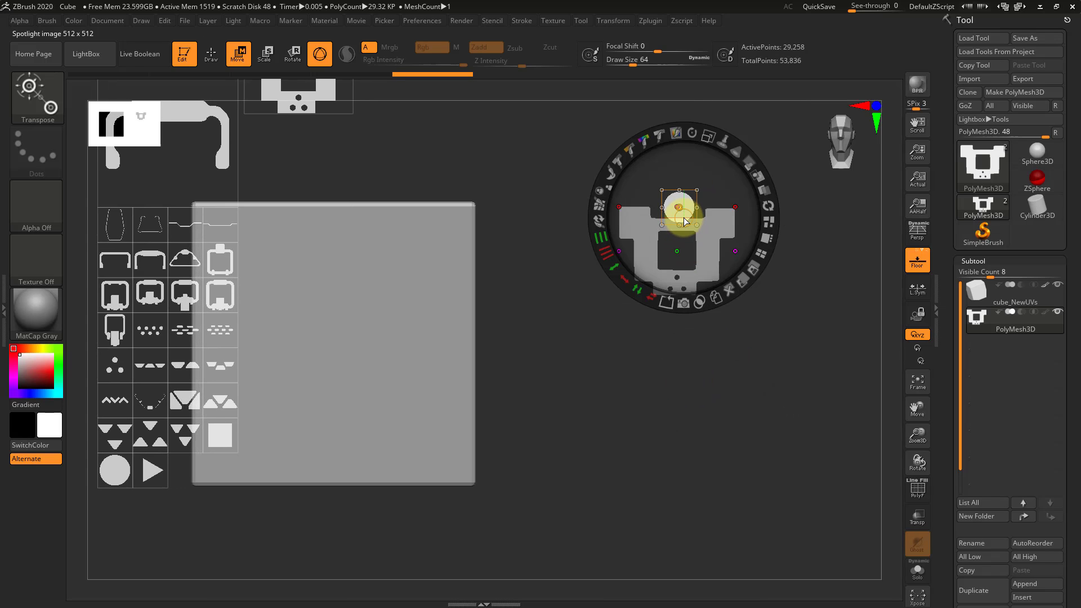
mouse_move(684, 215)
left_mouse_down()
mouse_move(685, 225)
mouse_move(681, 204)
left_mouse_up()
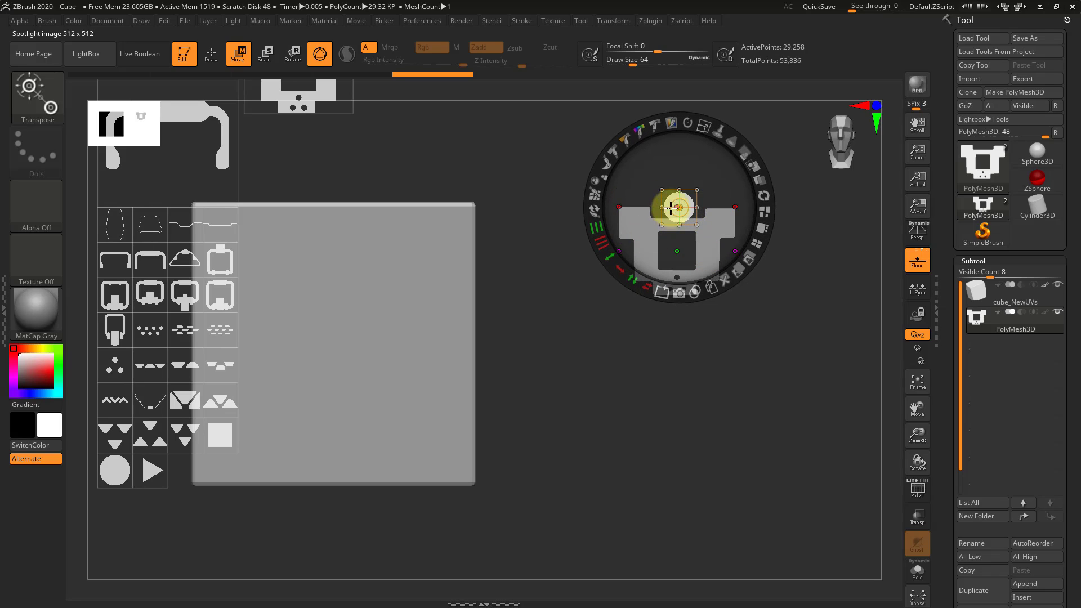
Enlarge the circle image over the notch, append it to the current subtool with Snapshot3D, and hide Spotlight
left_click_drag(702, 126, 685, 191)
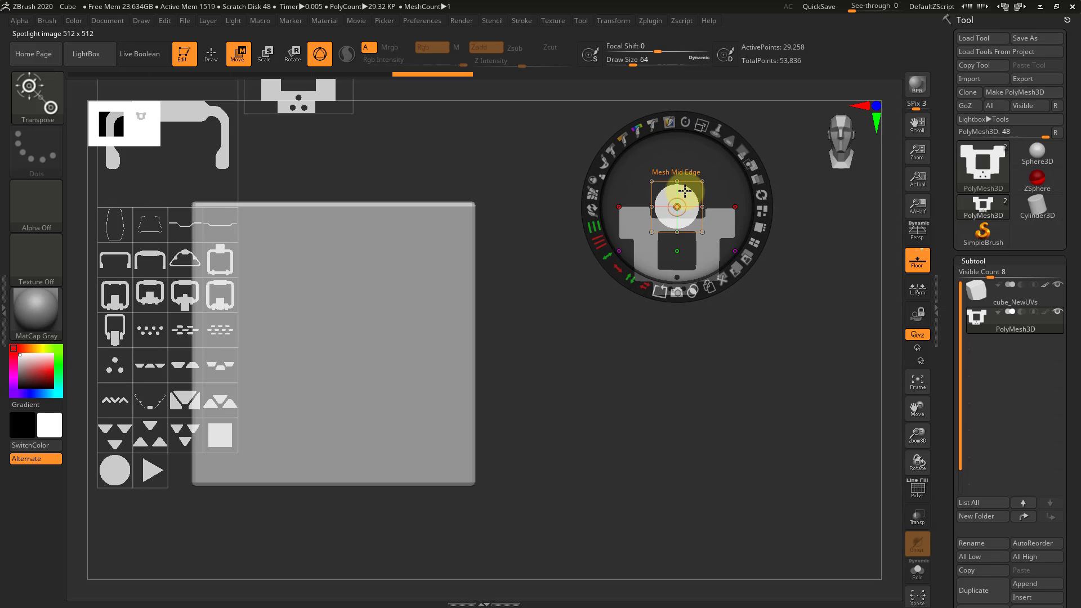
left_click(674, 293)
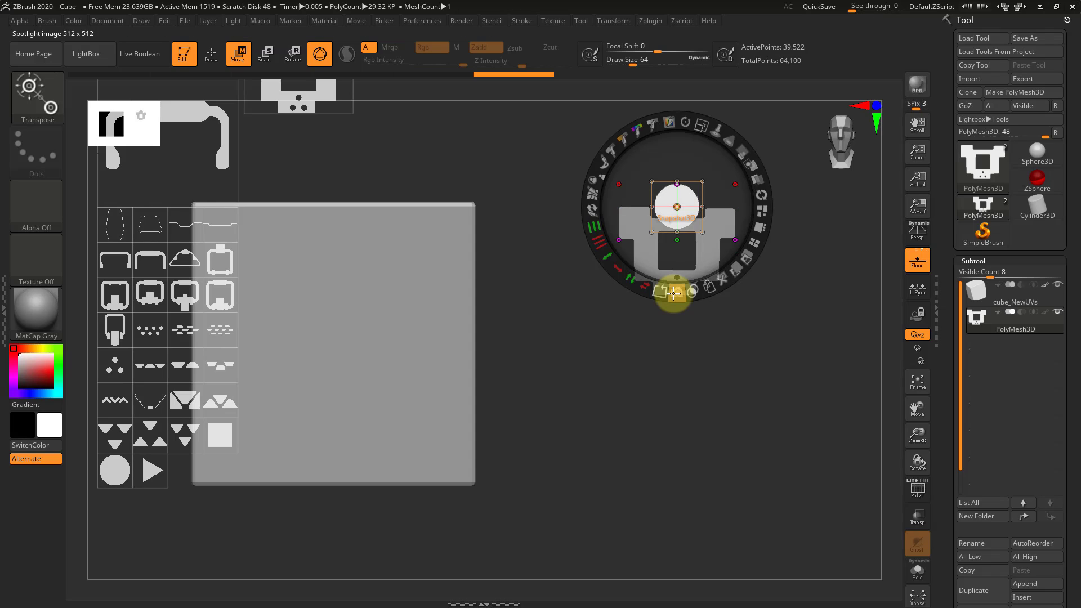
key("shift+z")
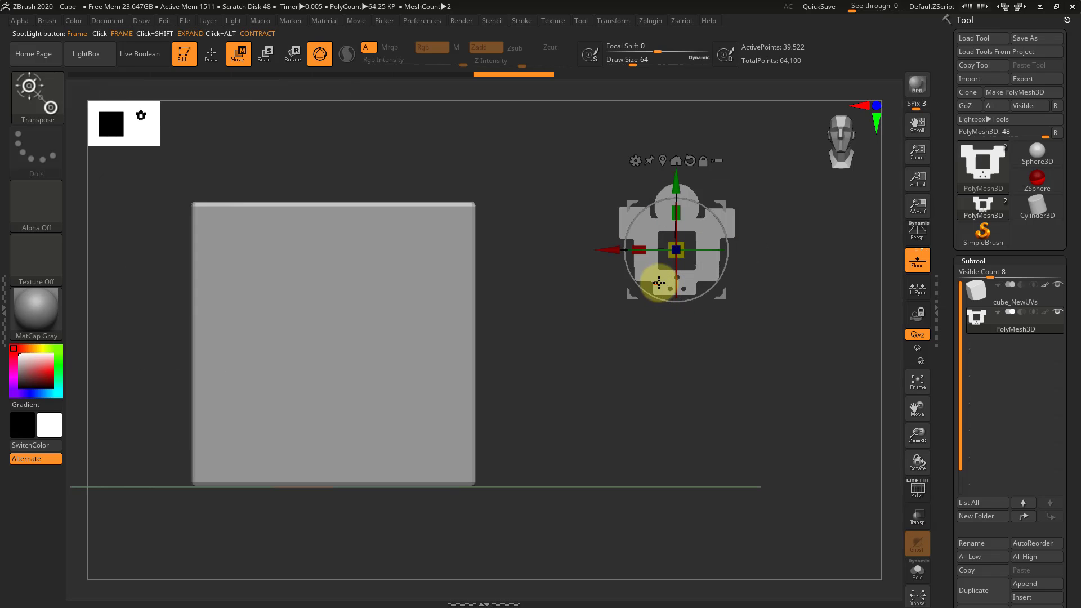
Select the cube_NewUVs subtool and delete it, accepting the non-undoable operation
left_click_drag(797, 265, 673, 327)
left_click(977, 295)
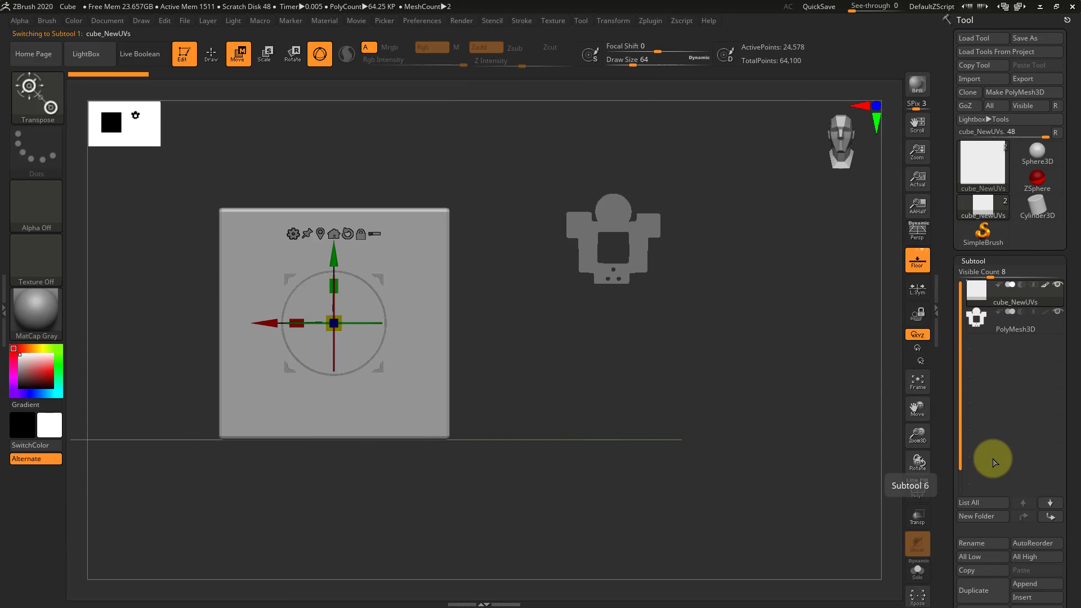
scroll(956, 445, "down", 3)
left_click(982, 511)
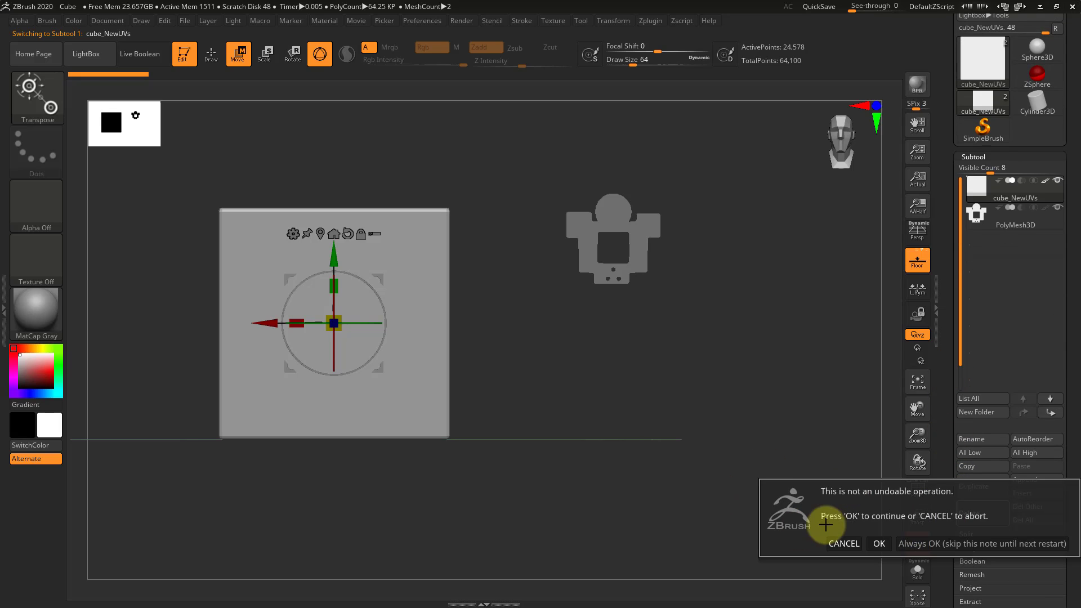
left_click(879, 544)
Show the Spotlight images, centre the circle on the mesh's rounded top, and create a new subtool from it with Snapshot3D
left_click_drag(363, 300, 332, 299)
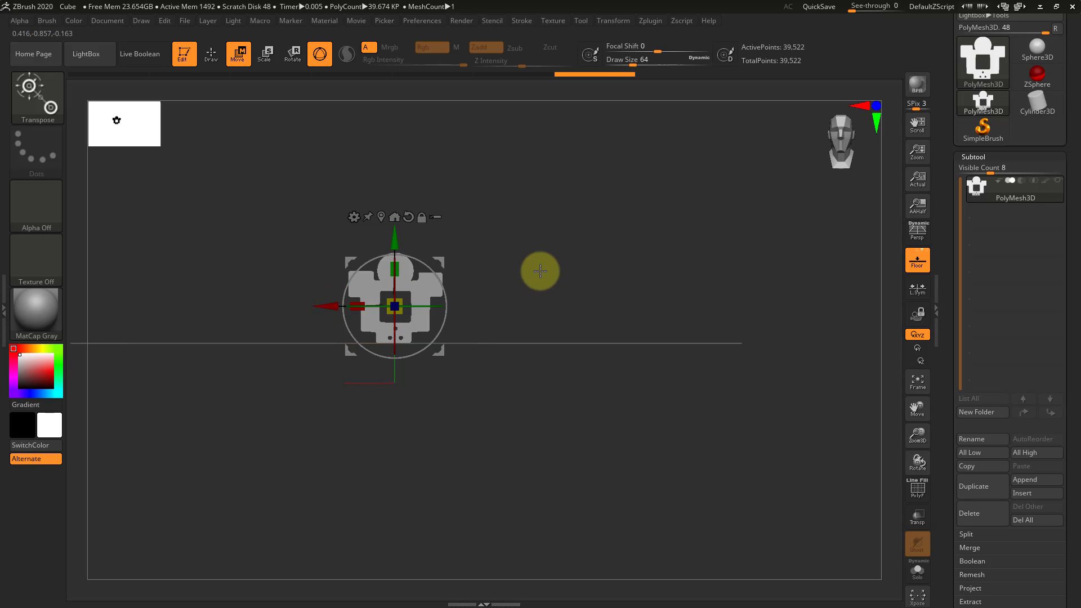
left_click_drag(540, 271, 741, 321, "alt")
left_click(569, 230)
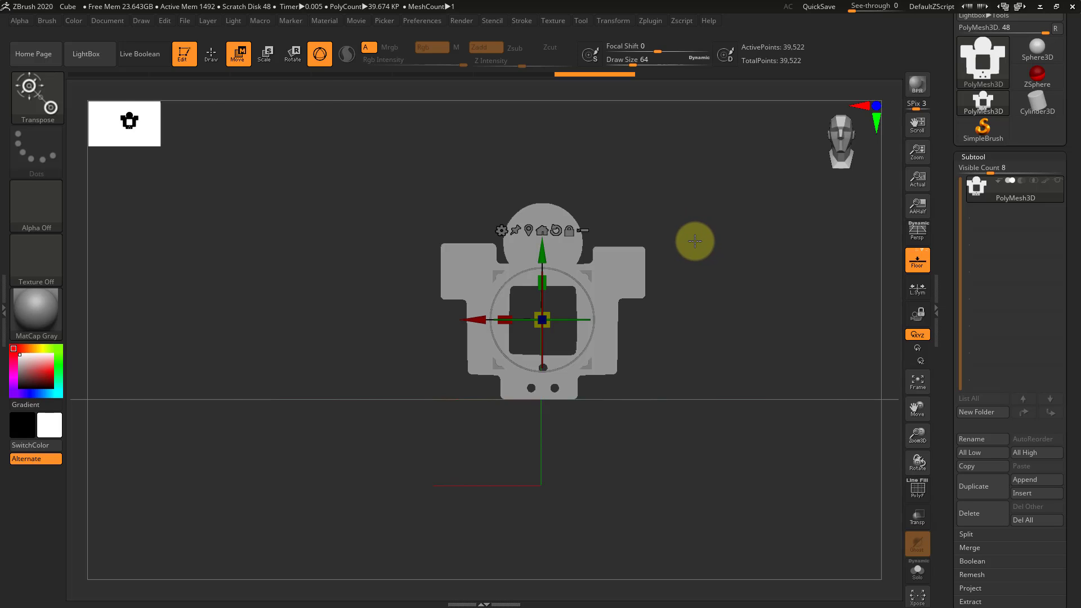
key("shift+z")
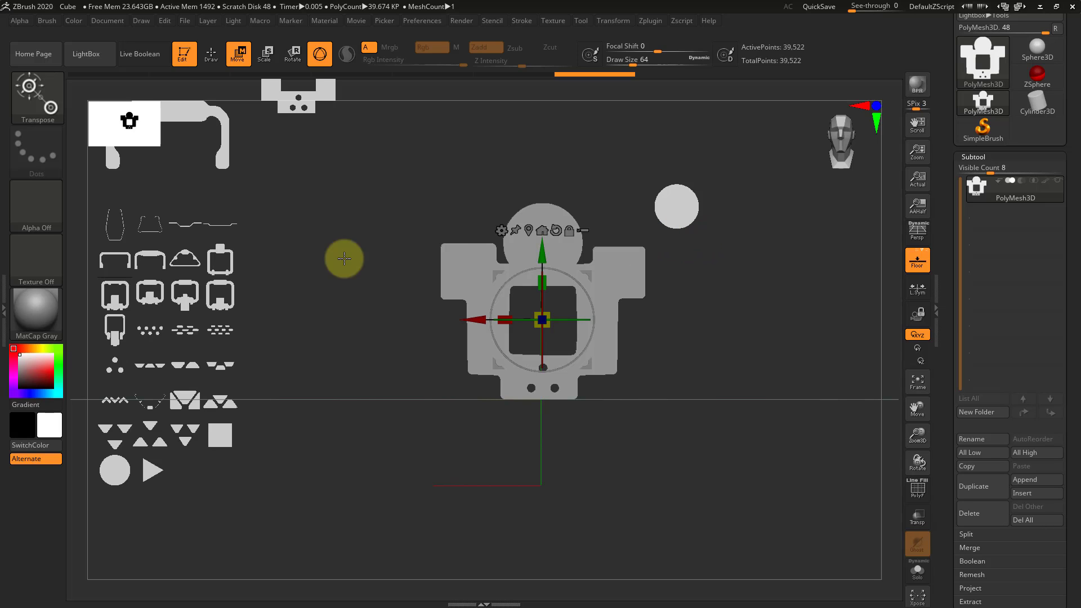
left_click(681, 208)
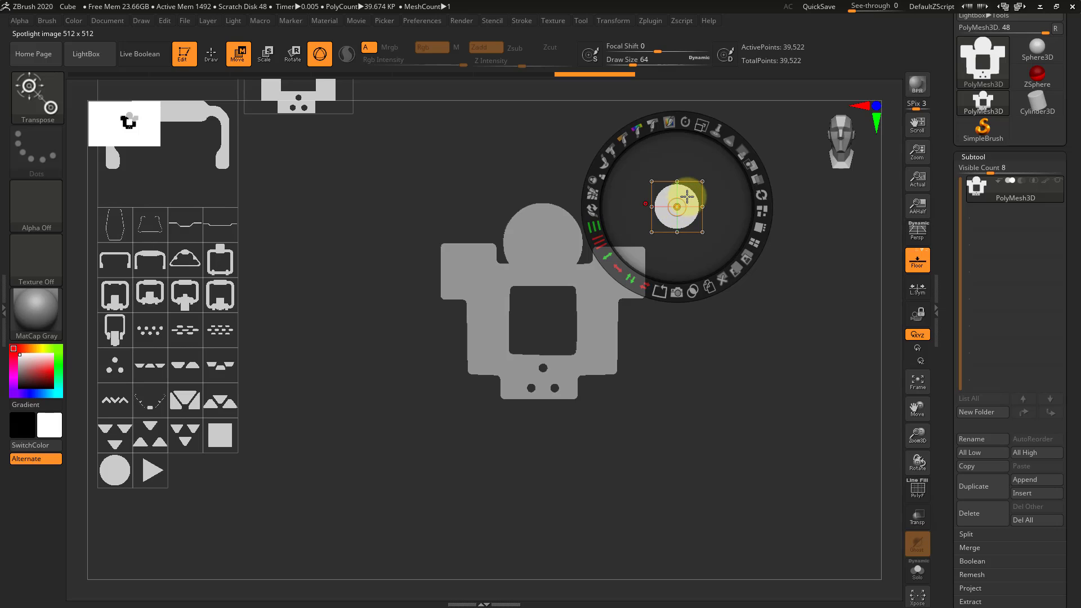
left_click_drag(686, 195, 554, 230)
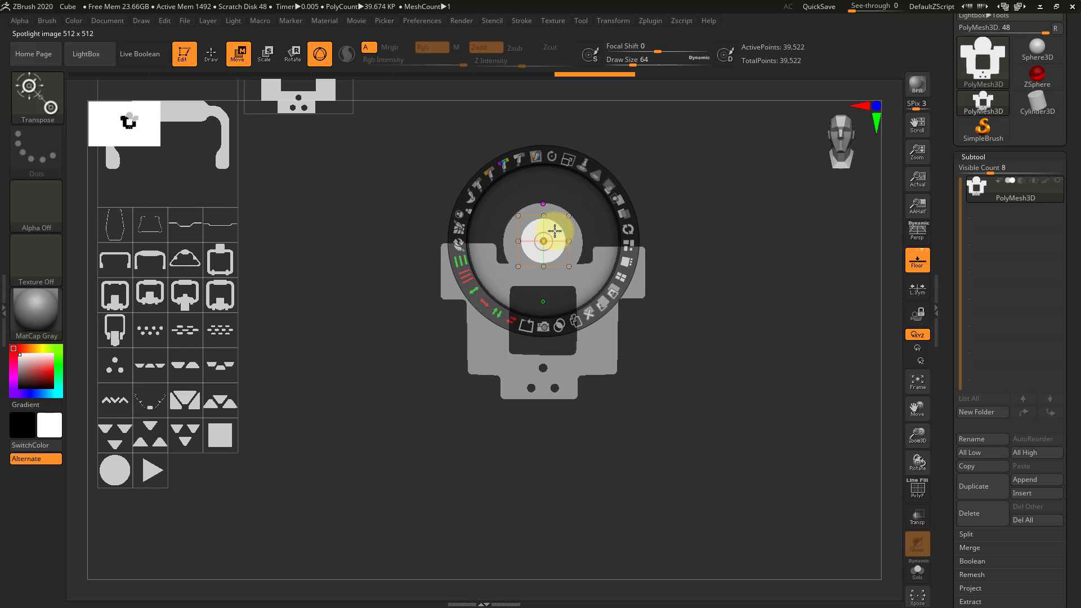
left_click(542, 329)
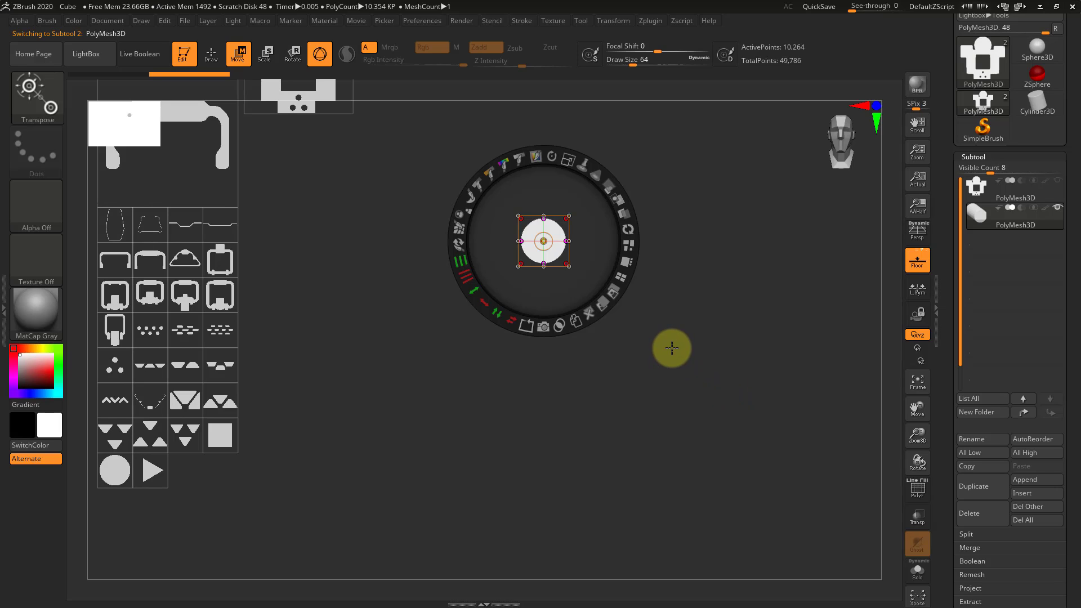
Hide Spotlight, make the main body subtool visible with the cylinder, and view both in perspective from an angle
key("shift+z")
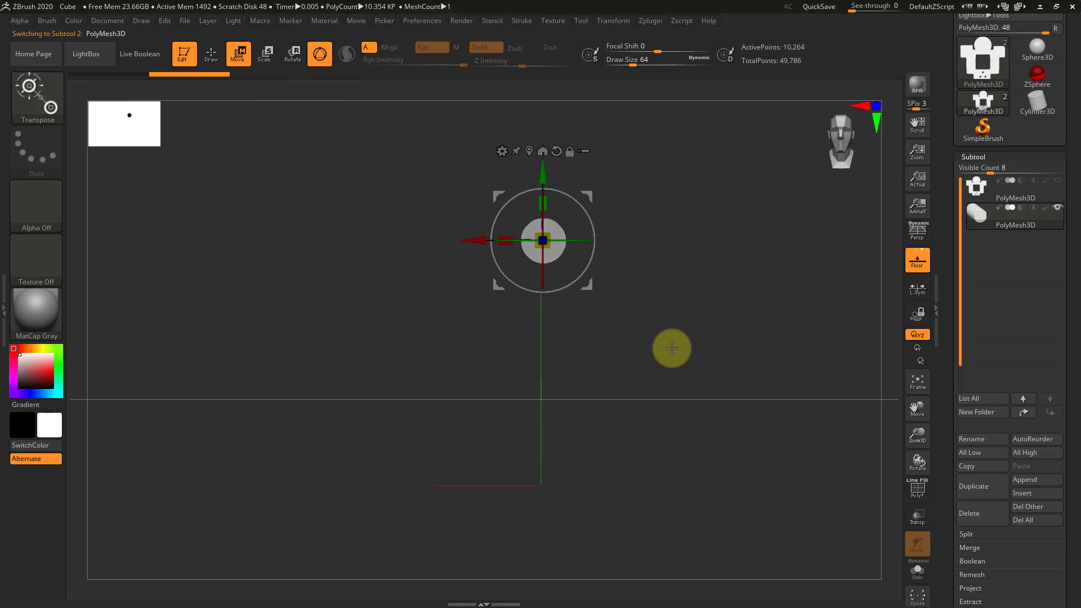
left_click(1056, 181)
left_click_drag(727, 214, 705, 264)
key("p")
Turn on Live Boolean, set the cylinder subtool to subtraction, and inspect the bored hole in Draw mode
left_click(145, 52)
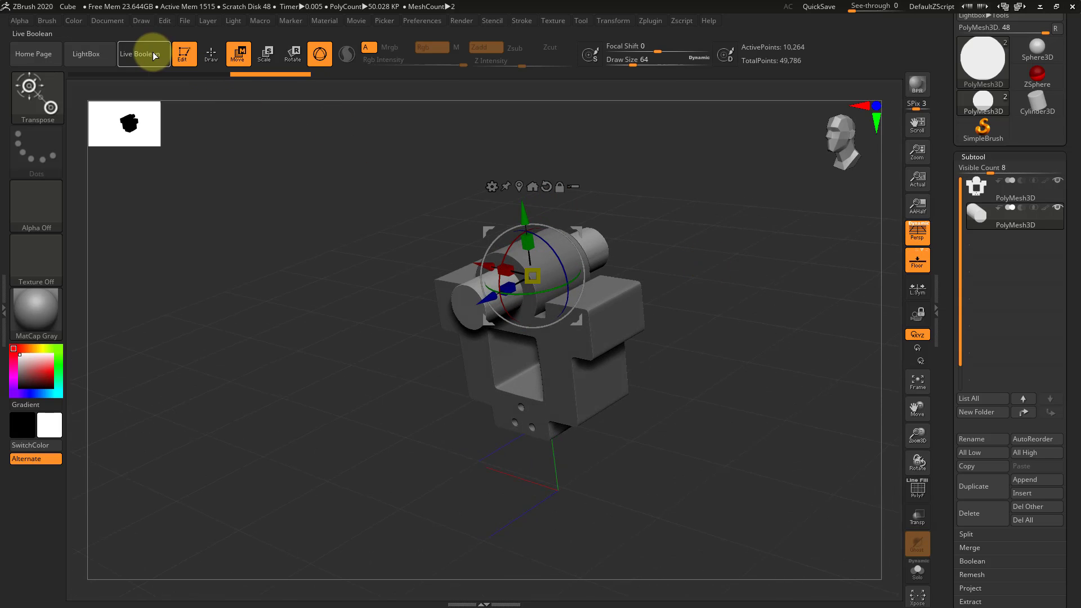
left_click(1022, 209)
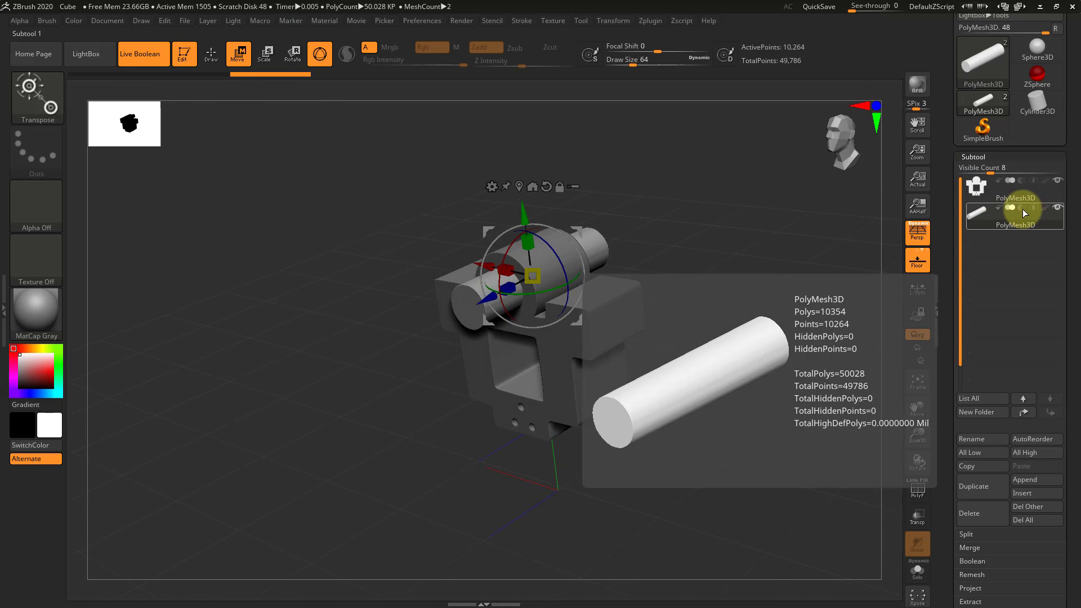
left_click(1023, 207)
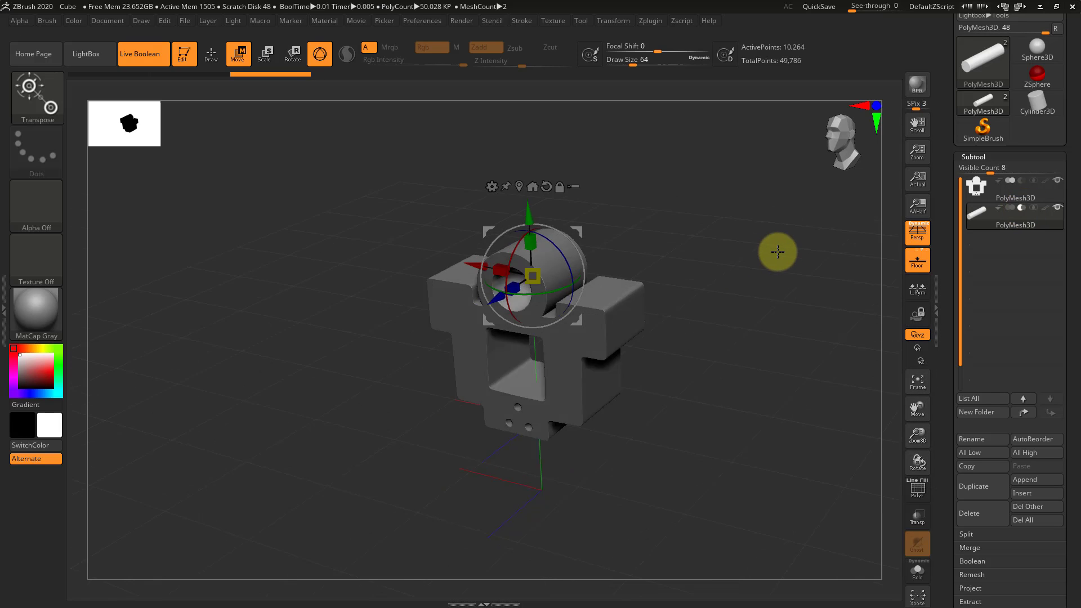
mouse_move(776, 248)
left_mouse_down()
mouse_move(778, 237)
mouse_move(692, 234)
mouse_move(715, 244)
mouse_move(817, 391)
mouse_move(634, 181)
mouse_move(690, 219)
mouse_move(750, 222)
mouse_move(765, 251)
mouse_move(720, 257)
mouse_move(630, 227)
mouse_move(651, 214)
mouse_move(628, 201)
left_mouse_up()
key("q")
left_click_drag(690, 225, 621, 223)
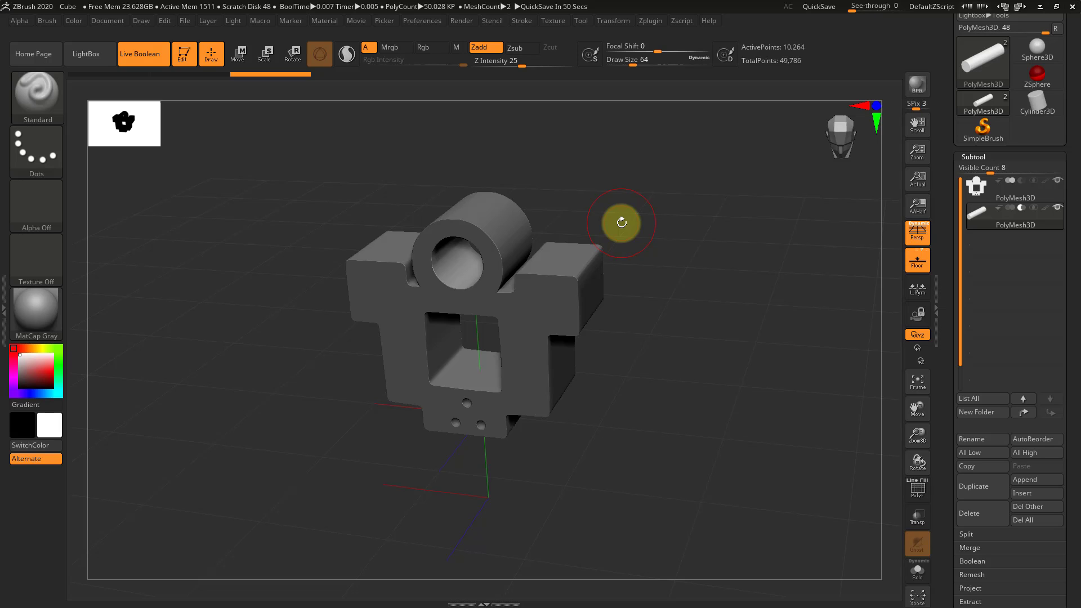
Return to the front view, resume editing the Spotlight images, and shift them all down beside the mesh
left_click_drag(849, 306, 777, 328, "shift")
left_click_drag(706, 315, 715, 318, "alt")
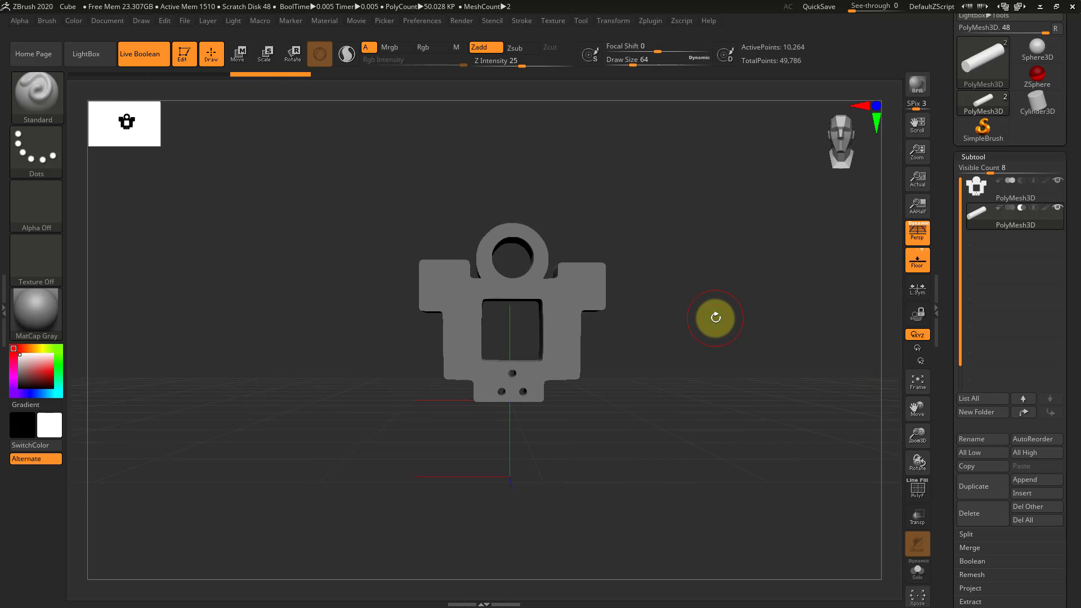
key("shift+z")
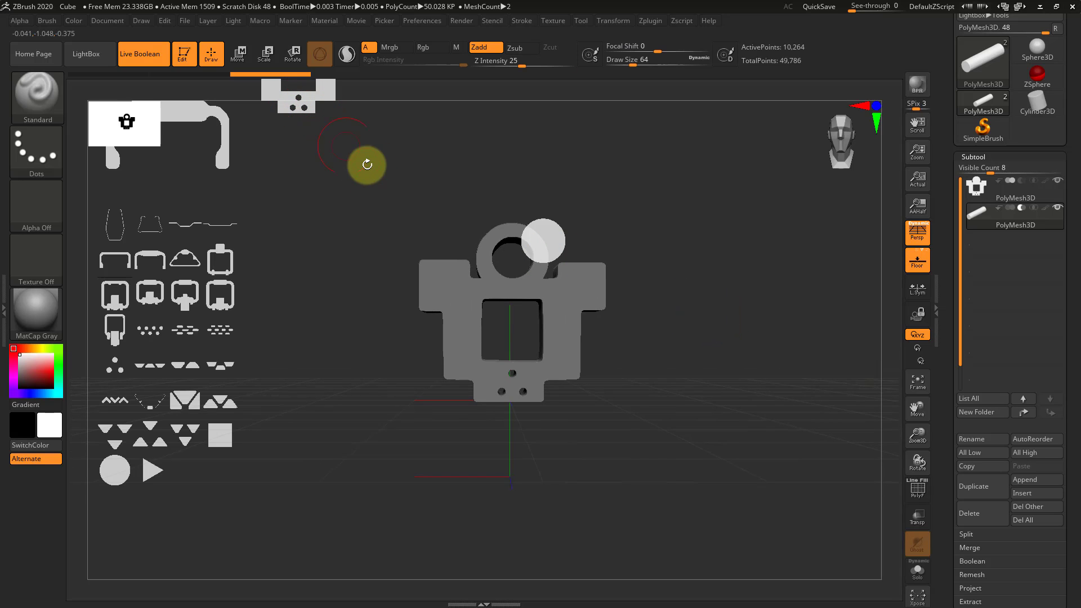
left_click_drag(366, 164, 325, 185, "alt")
key("z")
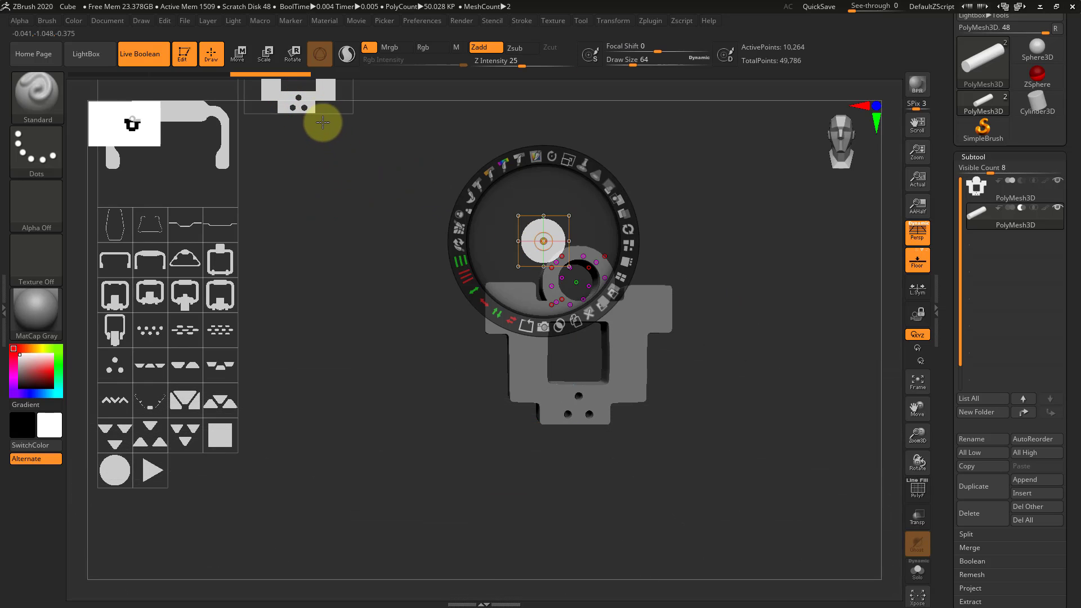
left_click_drag(324, 112, 313, 305)
left_click_drag(354, 174, 372, 231)
Move the spare circle image off the mesh and delete it from Spotlight
left_click(568, 306)
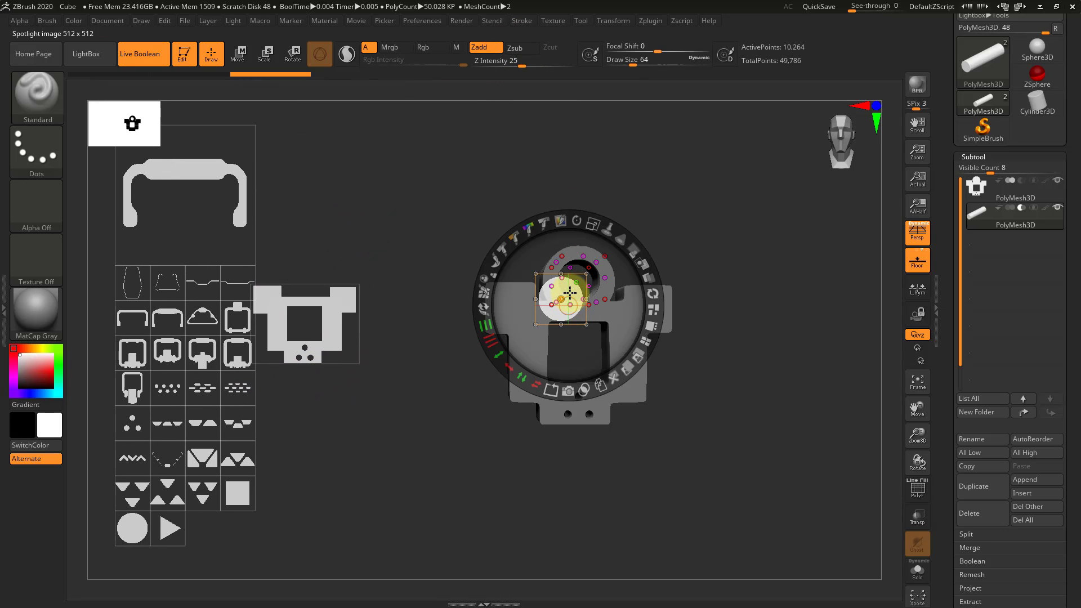
left_click_drag(573, 292, 360, 423)
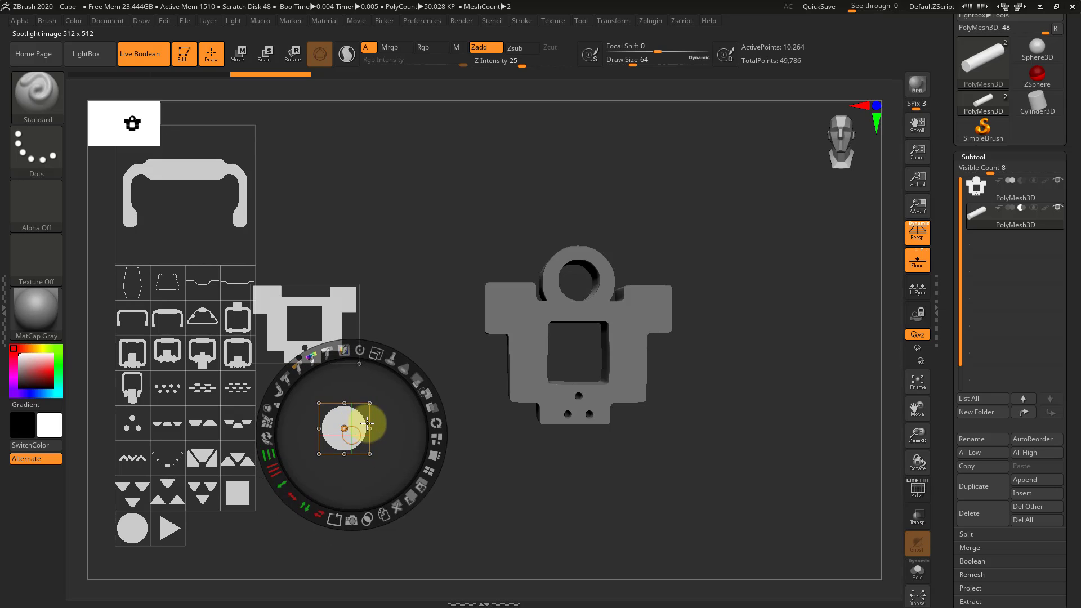
left_click(397, 504)
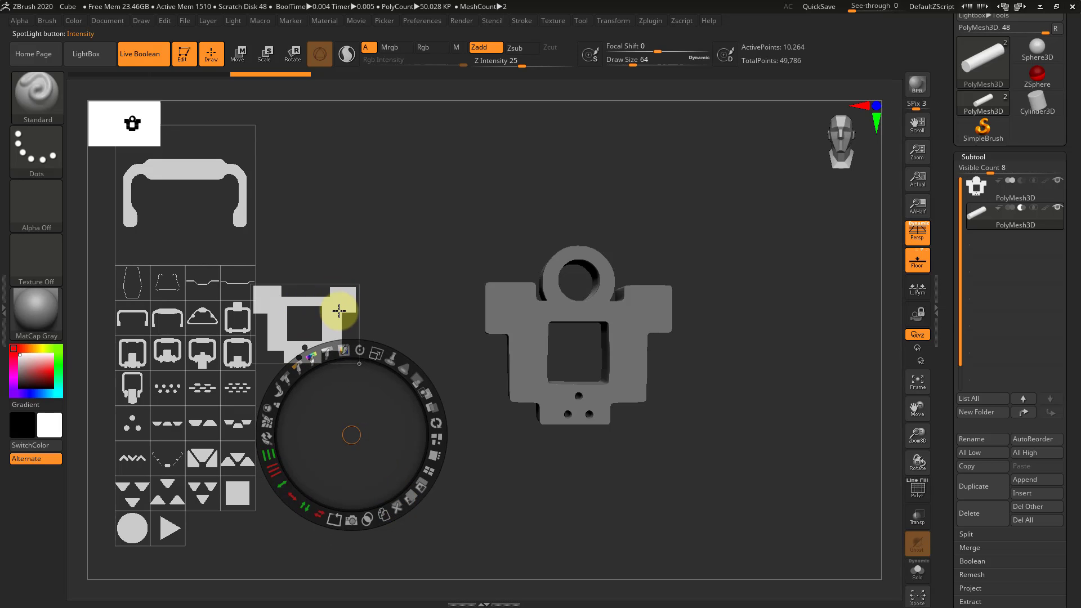
Reposition the combined shape image in the empty area between the large handle shape and the mesh
left_click_drag(340, 306, 340, 414)
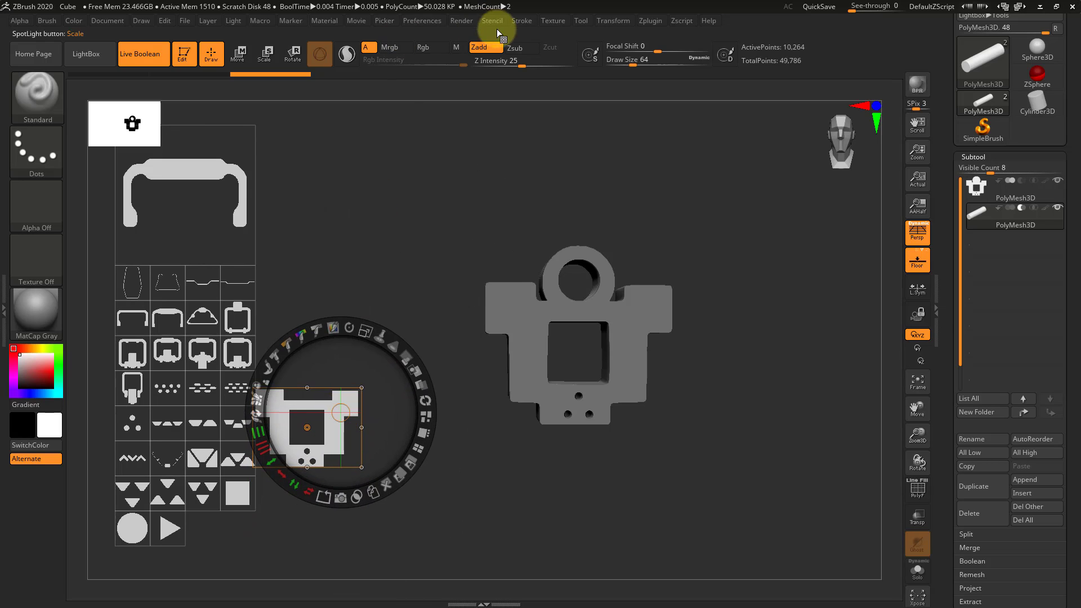
left_click(550, 20)
left_click_drag(316, 403, 314, 293)
left_click_drag(337, 258, 334, 212)
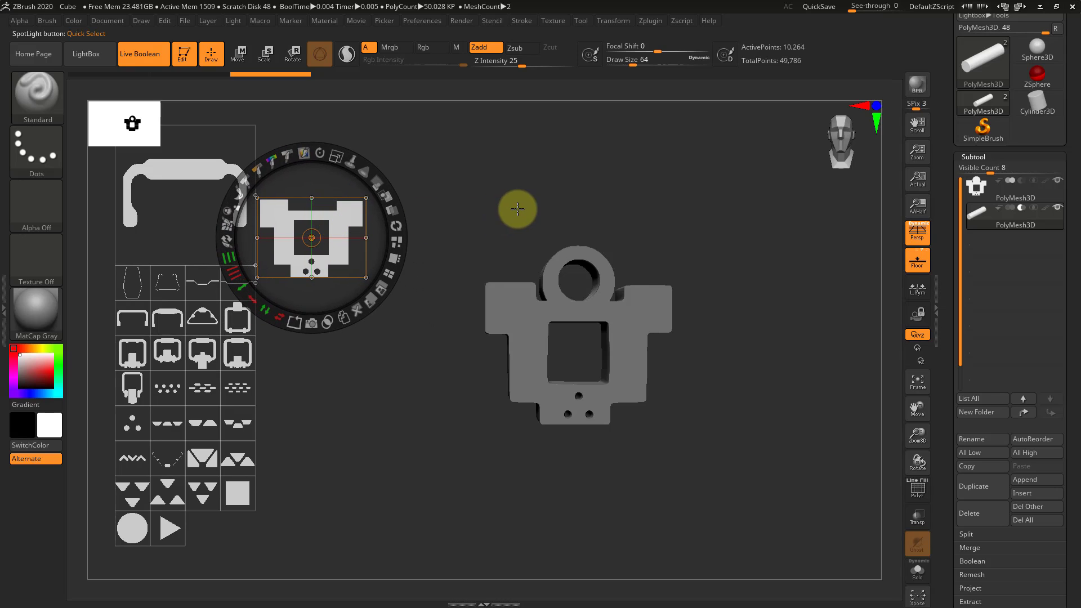